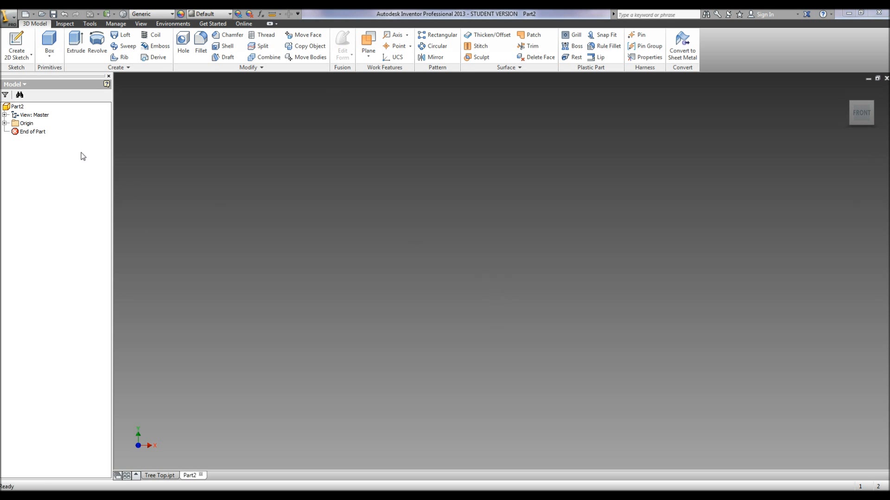
- Sketch a 3 in wide by 2 in high rectangle on the front (XY) origin plane, with one corner at the origin
left_click(20, 37)
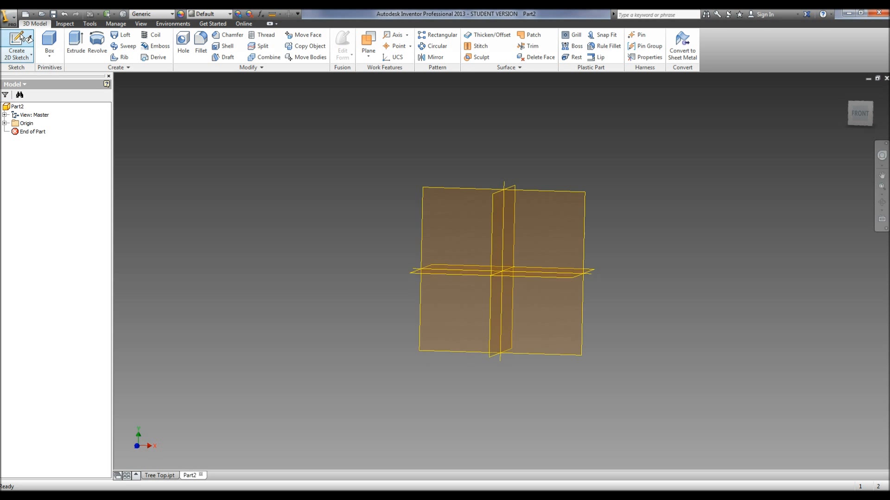
left_click(531, 215)
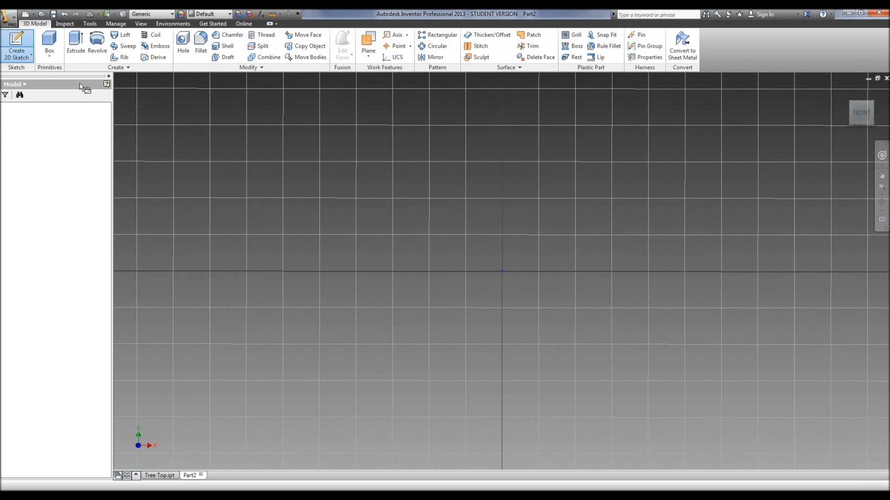
left_click(77, 46)
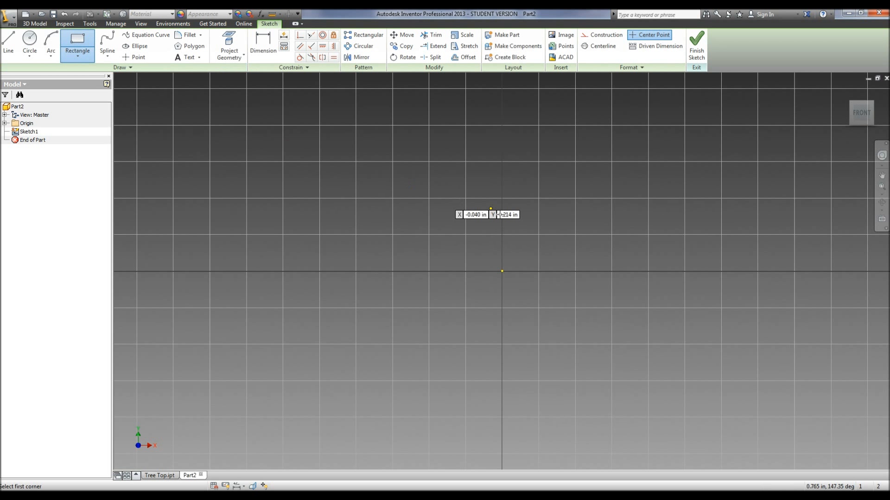
left_click(503, 271)
type("3")
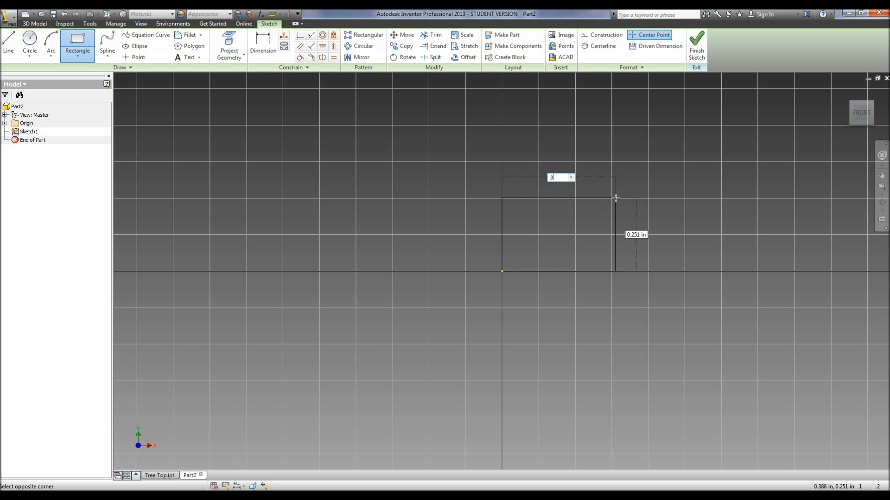
key("Tab")
type("1")
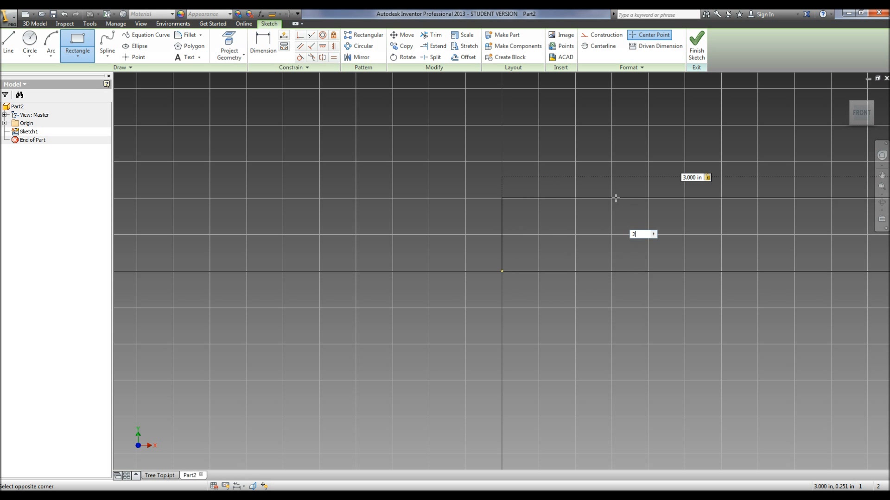
key("Return")
left_click(695, 52)
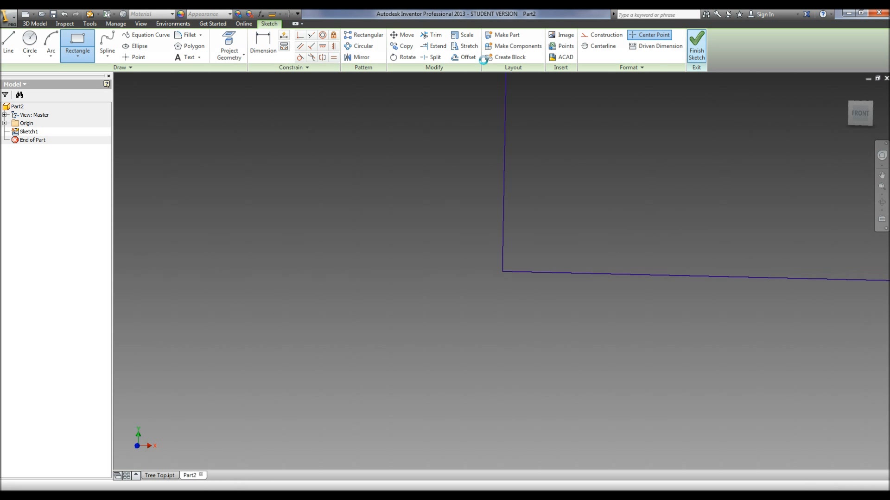
- Extrude the rectangle 3 in backward, away from the front, to form a solid block
left_click(73, 45)
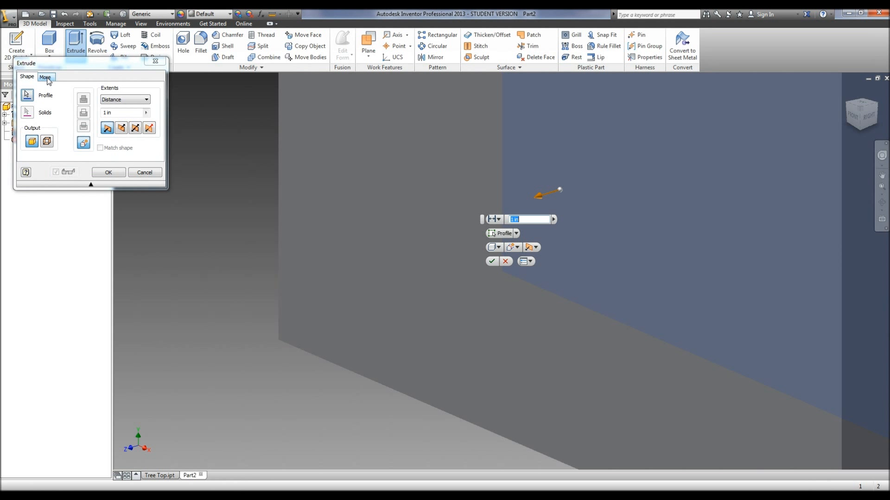
left_click(120, 128)
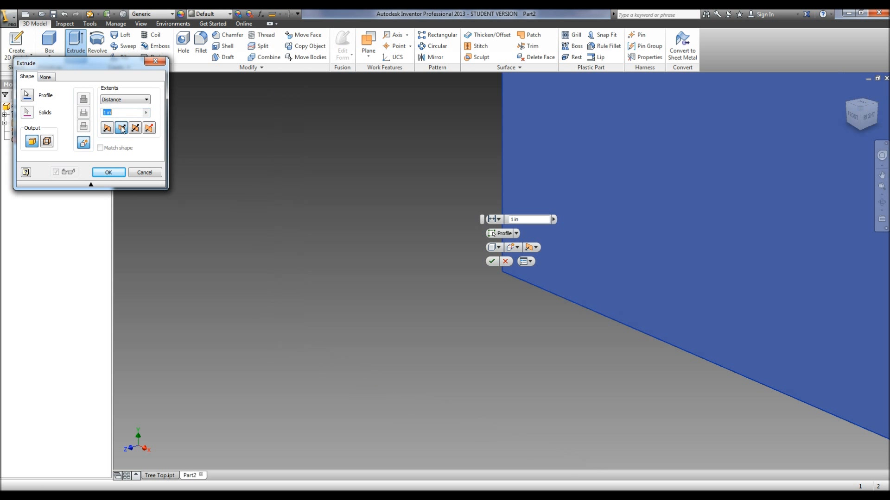
type("3")
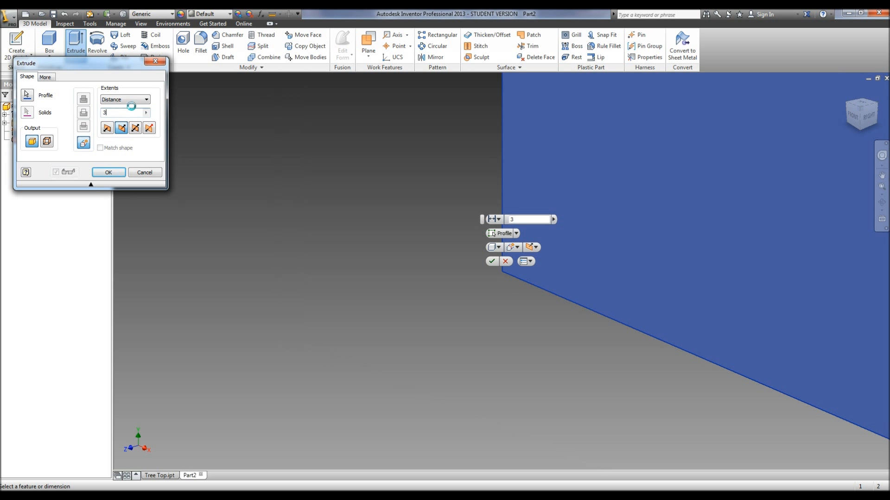
left_click(116, 172)
key("F6")
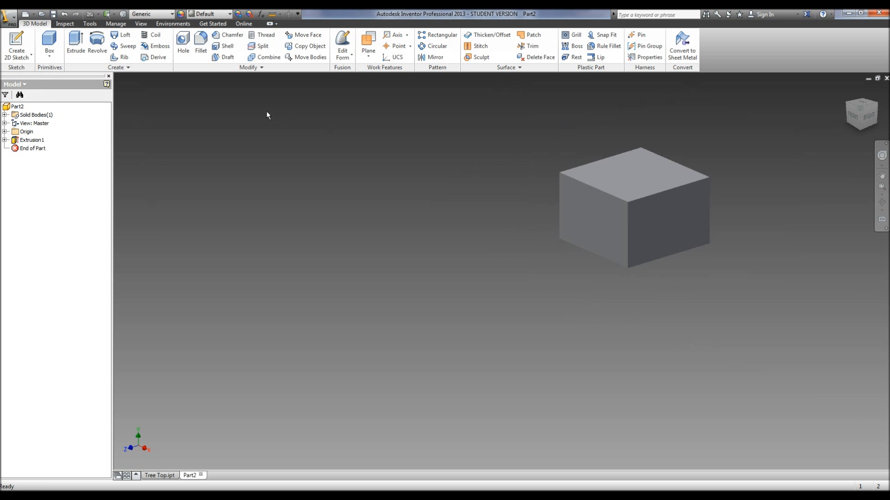
- Sketch on the block's front face and offset its outline inward by about 0.5 in
left_click(29, 41)
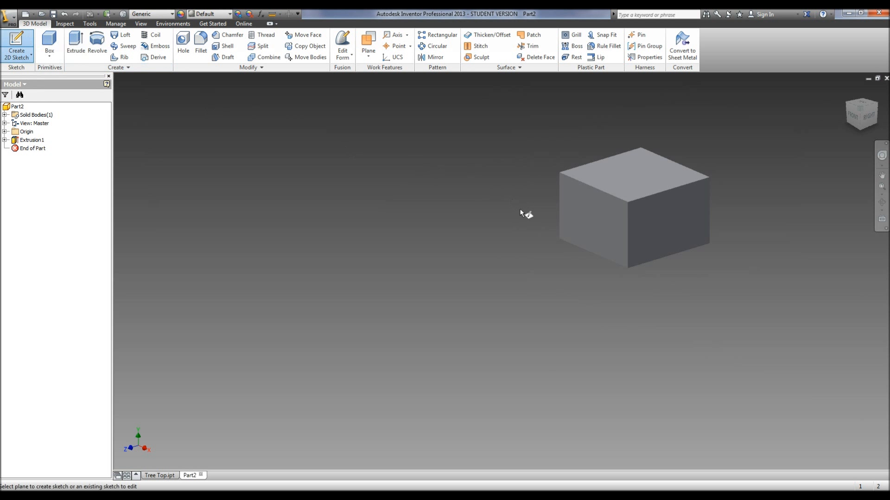
left_click(581, 219)
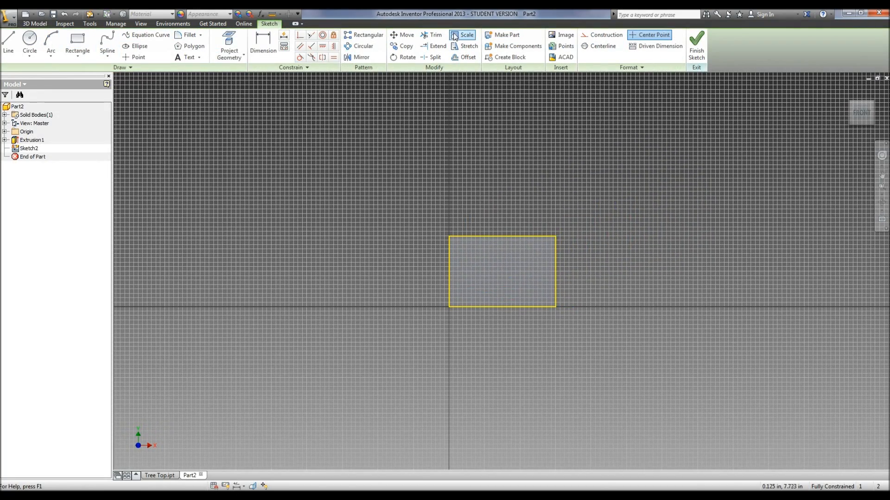
left_click(463, 57)
left_click(500, 236)
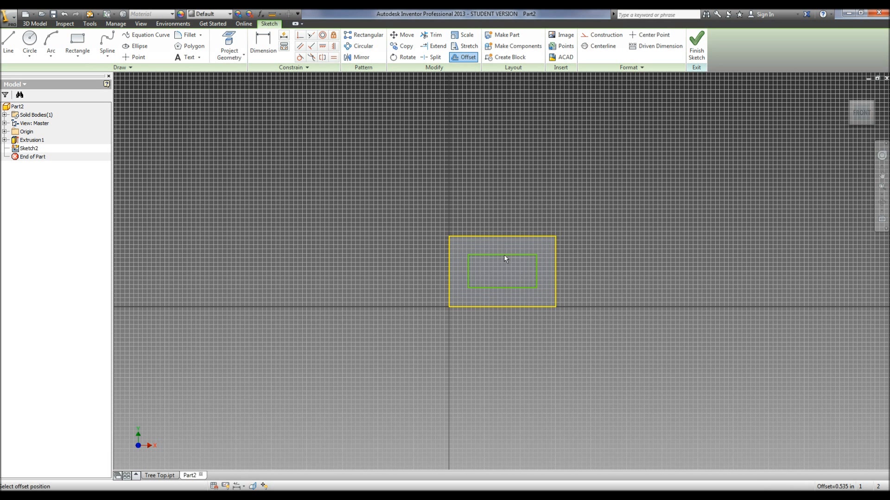
left_click(503, 254)
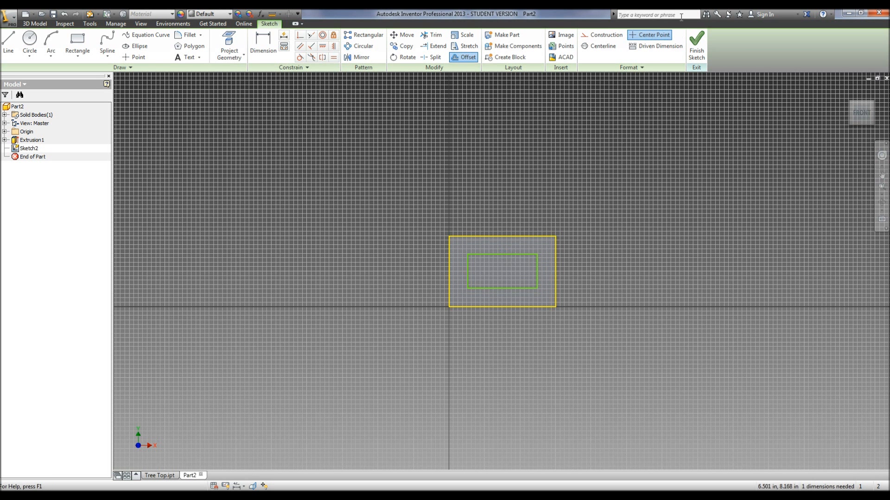
left_click(696, 49)
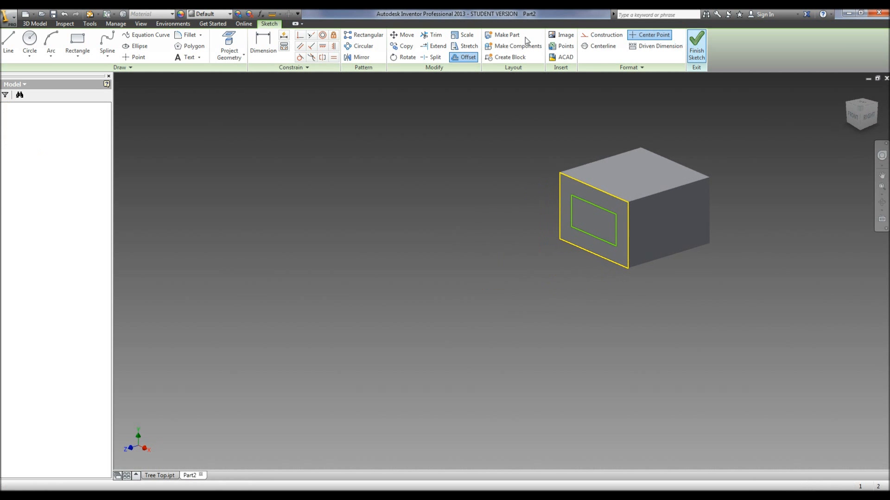
- Extrude the inner rectangle 0.75 in outward from the block's front face, joined to the body
left_click(73, 51)
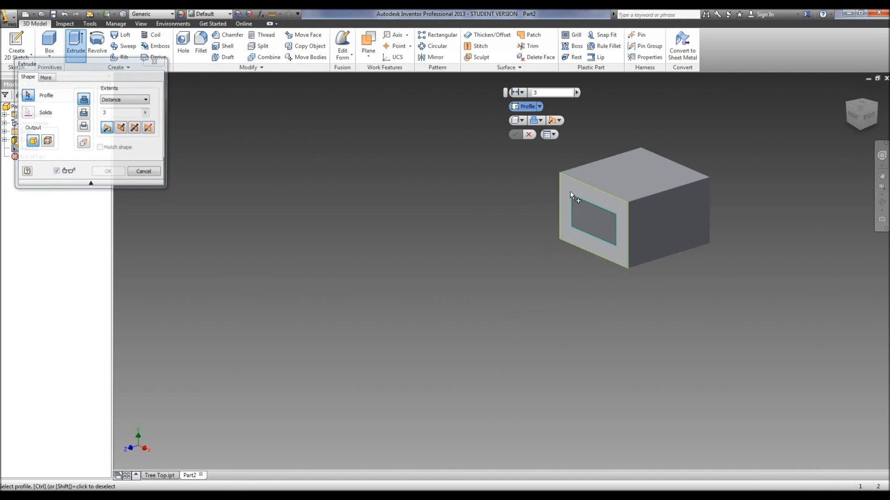
left_click(600, 212)
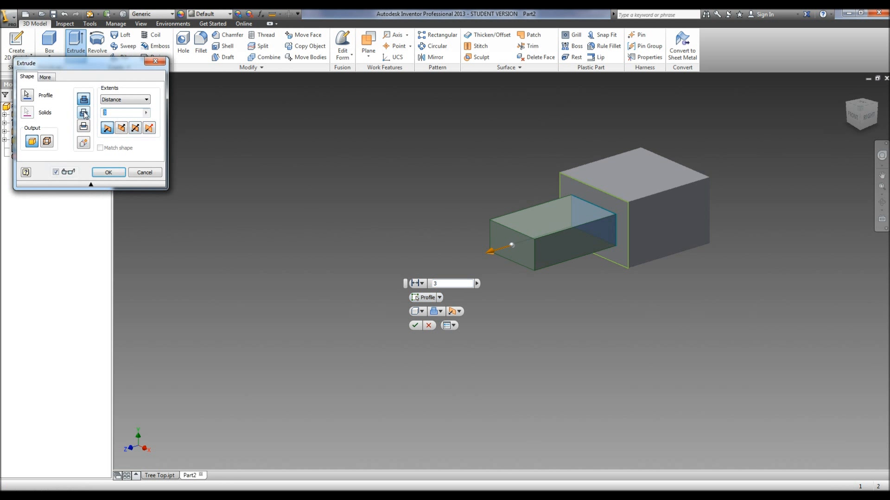
type("1")
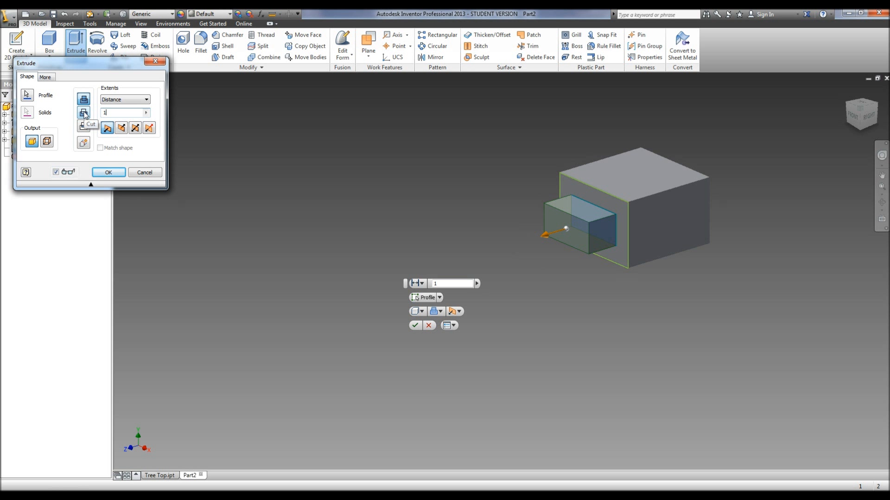
key("BackSpace")
type(".7")
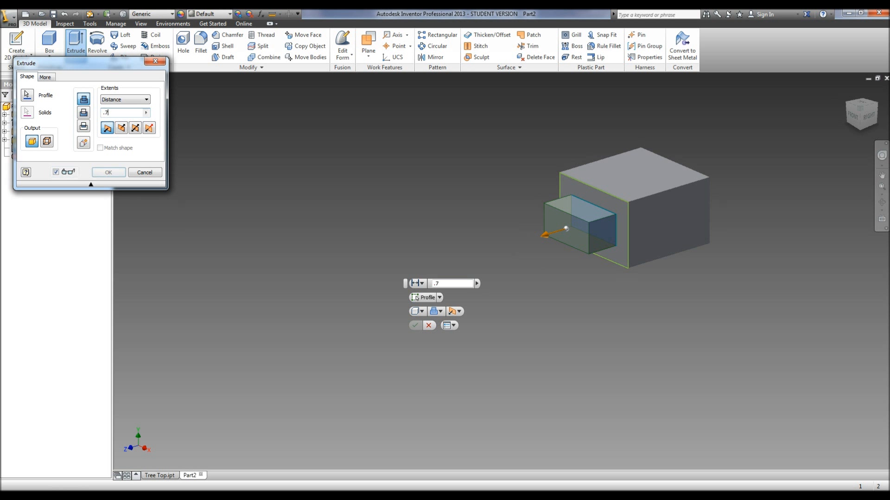
type("5")
left_click(109, 172)
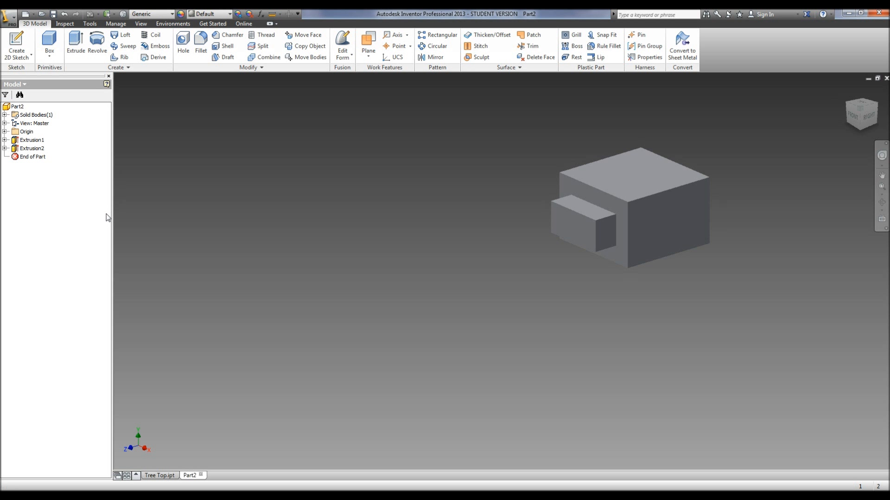
- Apply a 0.25 in equal-distance chamfer to the four inside edges where the small boss meets the block's front face
left_click(228, 35)
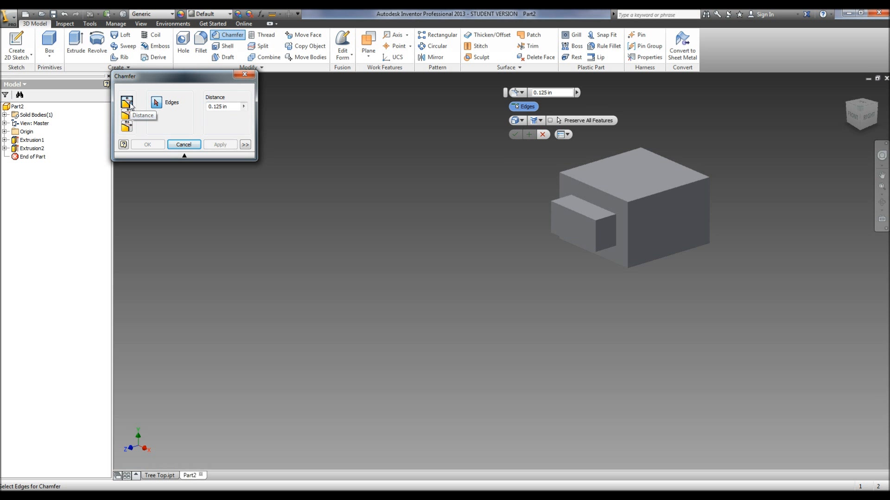
left_click(225, 106)
type(".25")
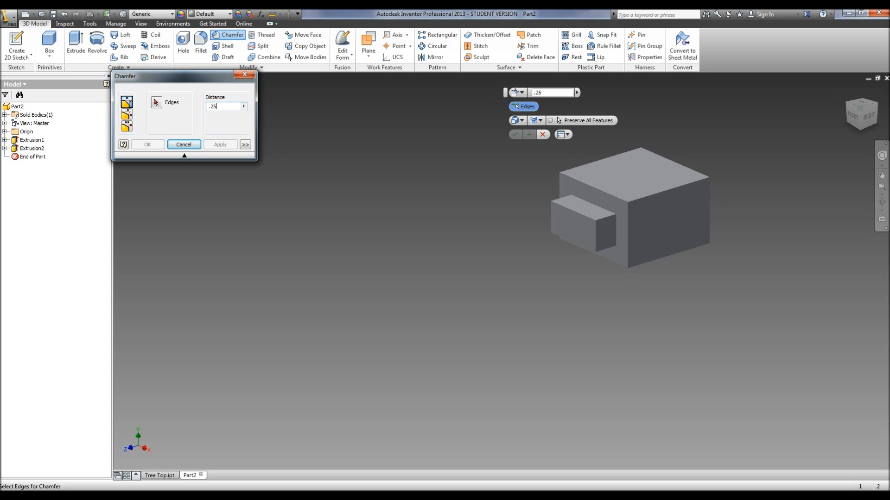
left_click(157, 102)
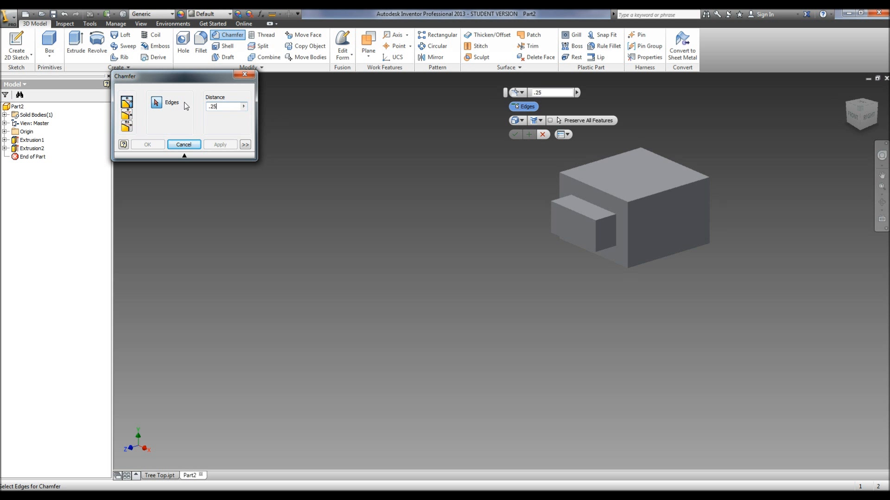
left_click(593, 207)
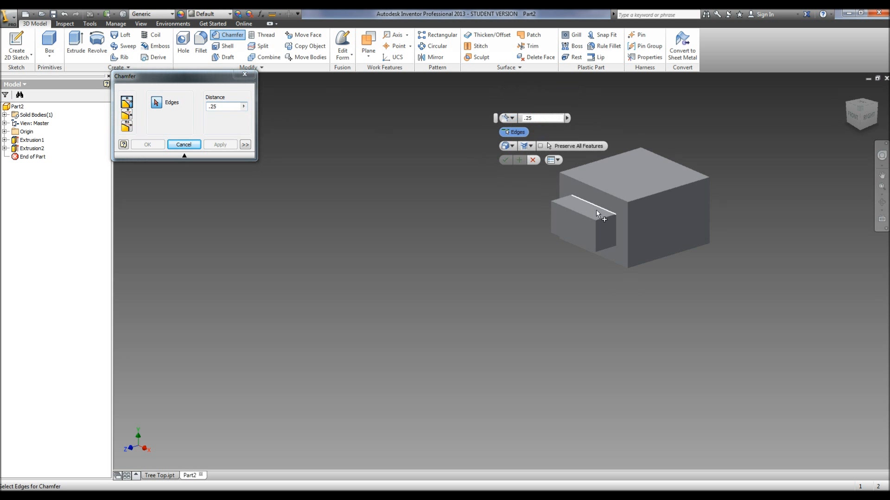
left_click(614, 227)
left_click(882, 202)
left_click_drag(610, 233, 615, 171)
left_click(213, 83)
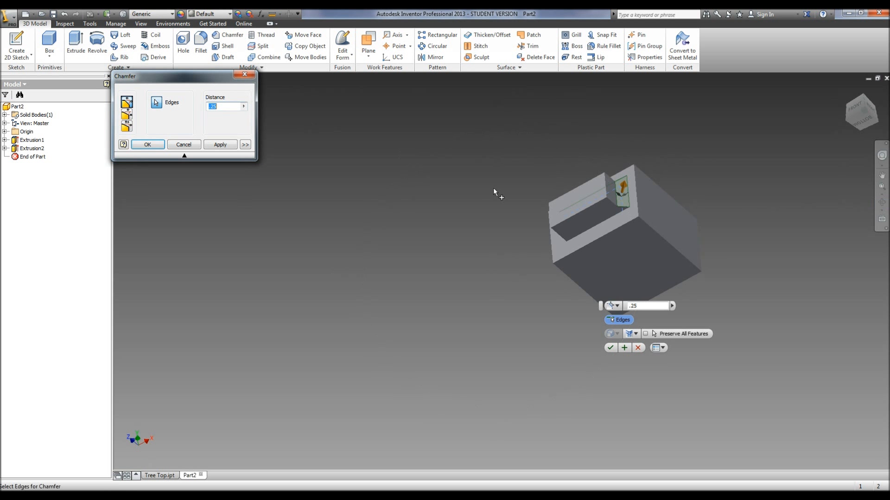
left_click(596, 234)
left_click(563, 234)
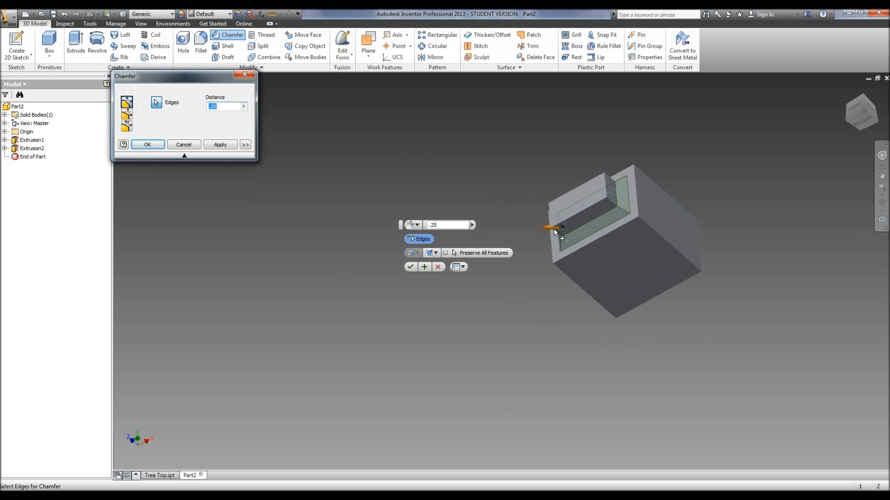
left_click(220, 145)
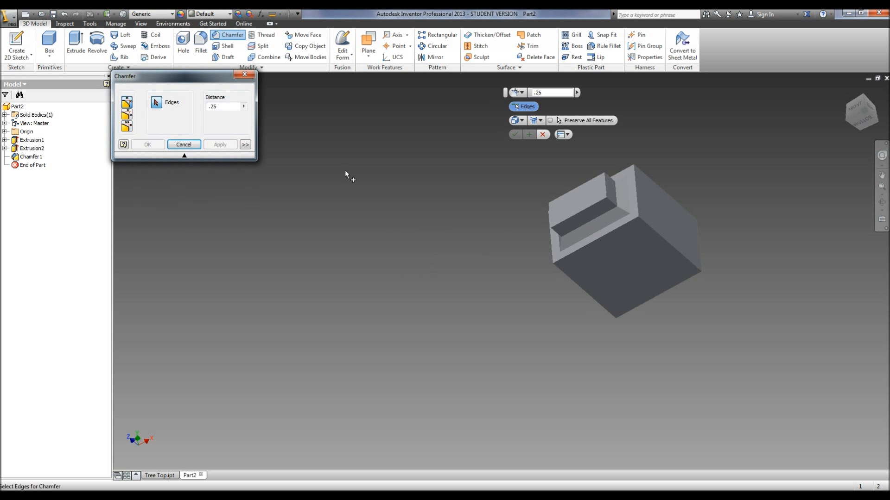
- Apply a distance-and-angle chamfer of 0.25 in at 30° to the four outer edges of the boss's front face
left_click(882, 206)
left_click_drag(603, 262, 567, 270)
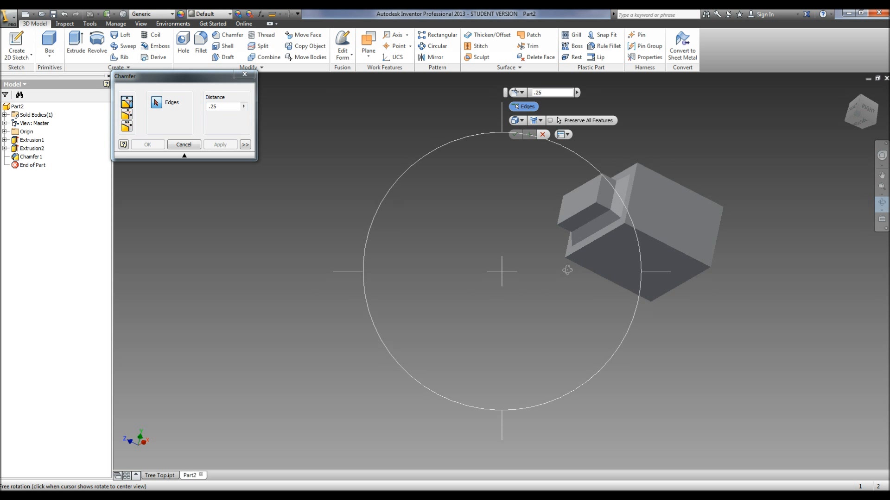
left_click(128, 115)
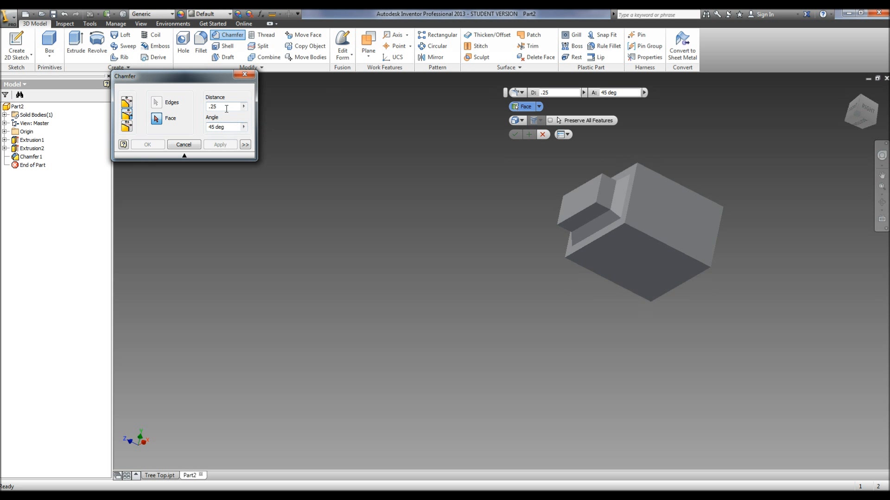
left_click_drag(233, 127, 194, 124)
type("30")
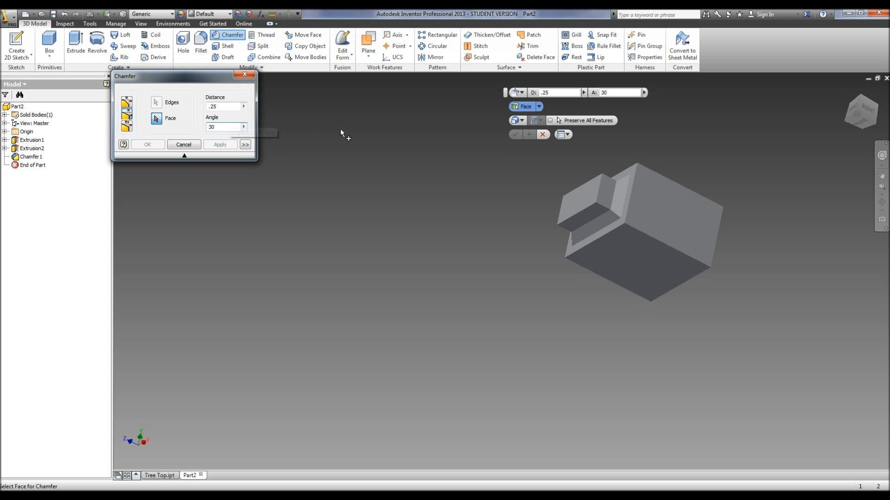
left_click(580, 196)
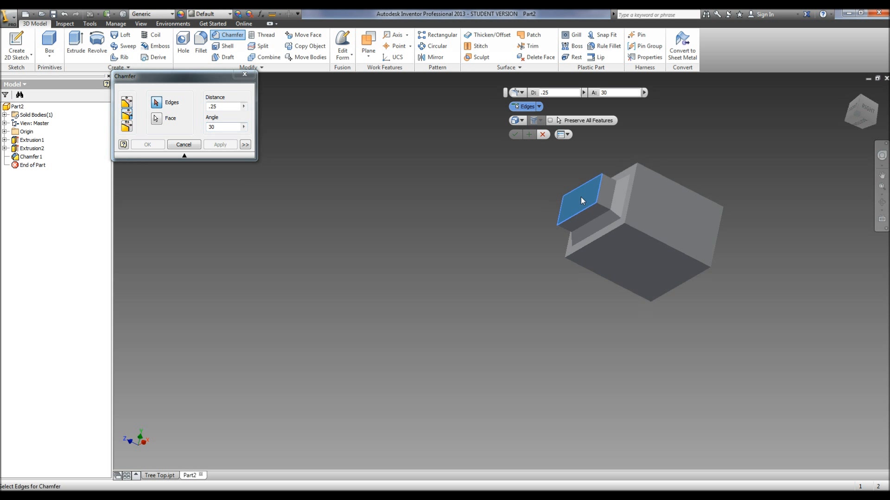
left_click(855, 110)
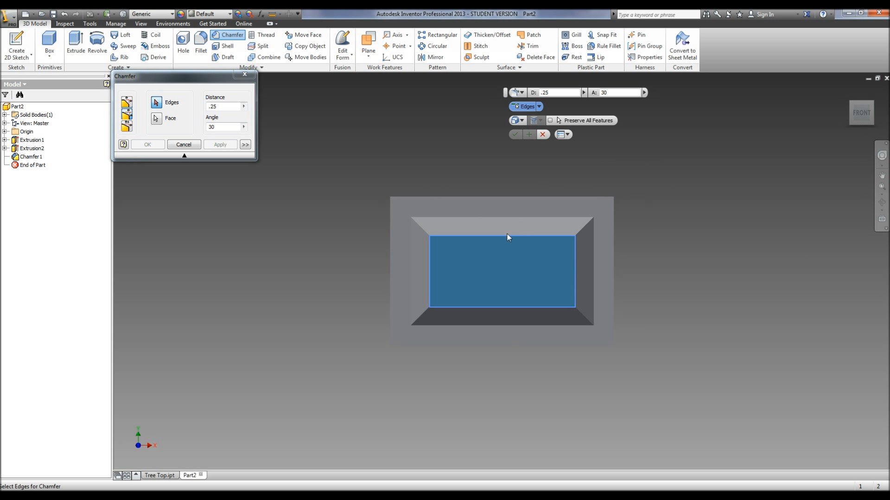
left_click(460, 237)
left_click(429, 252)
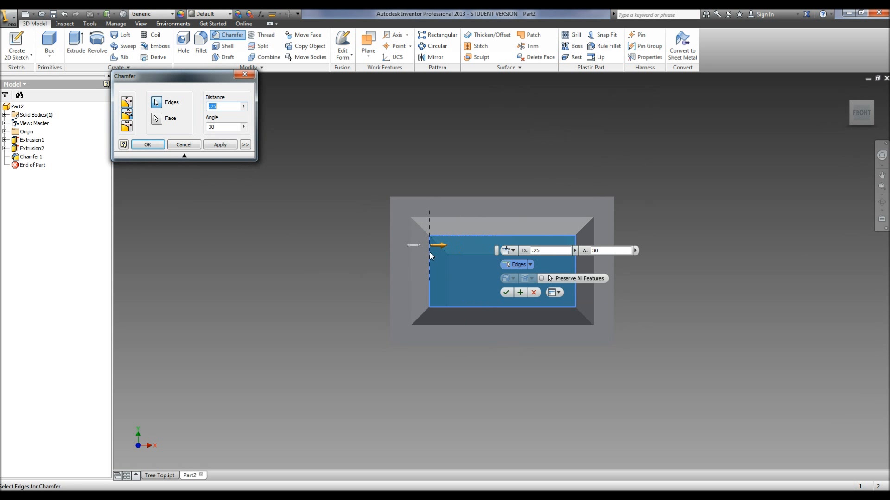
left_click(457, 307)
left_click(575, 274)
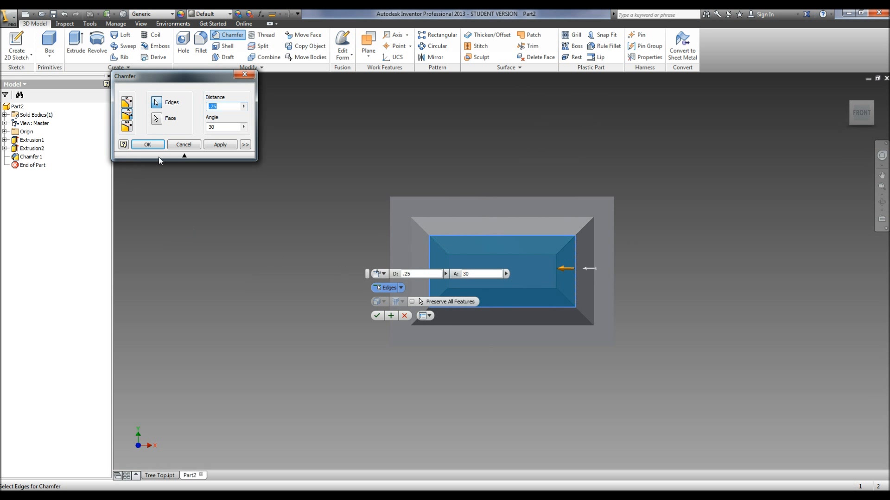
left_click(220, 145)
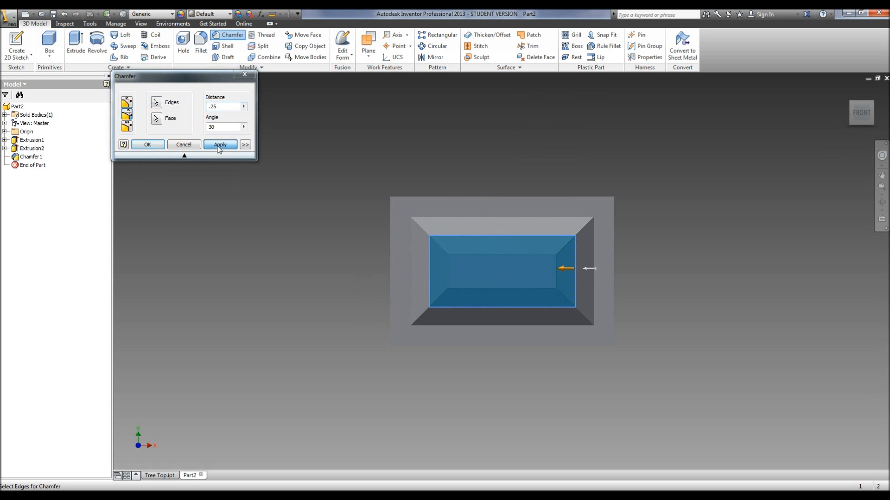
- Apply a two-distance chamfer of 0.25 in and 0.75 in to one short outer edge of the block's front face
left_click(879, 204)
left_click_drag(516, 300, 434, 275)
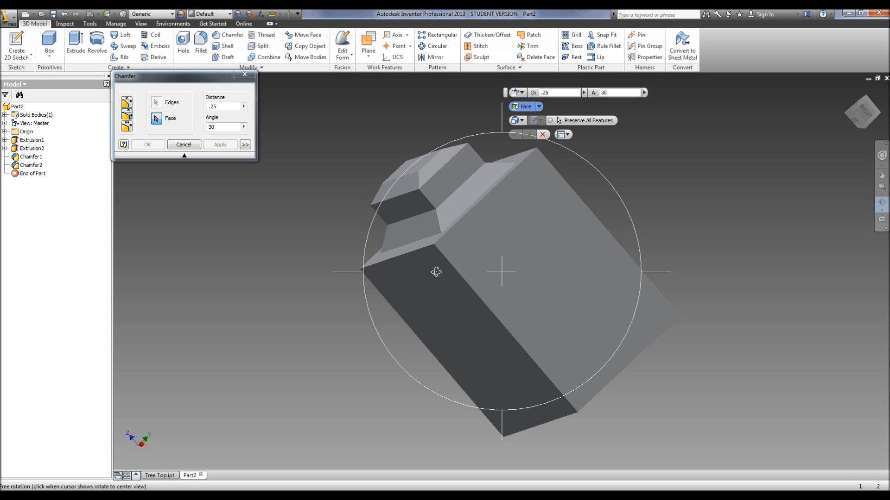
left_click_drag(413, 227, 432, 271)
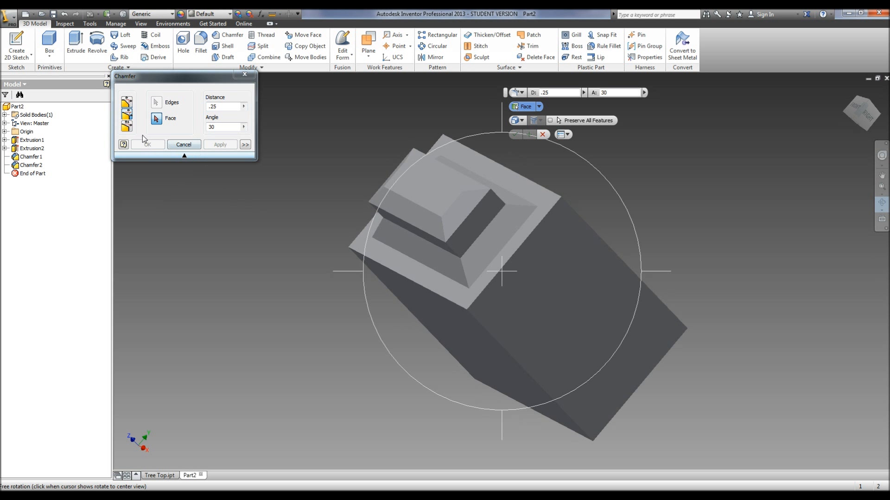
left_click(127, 126)
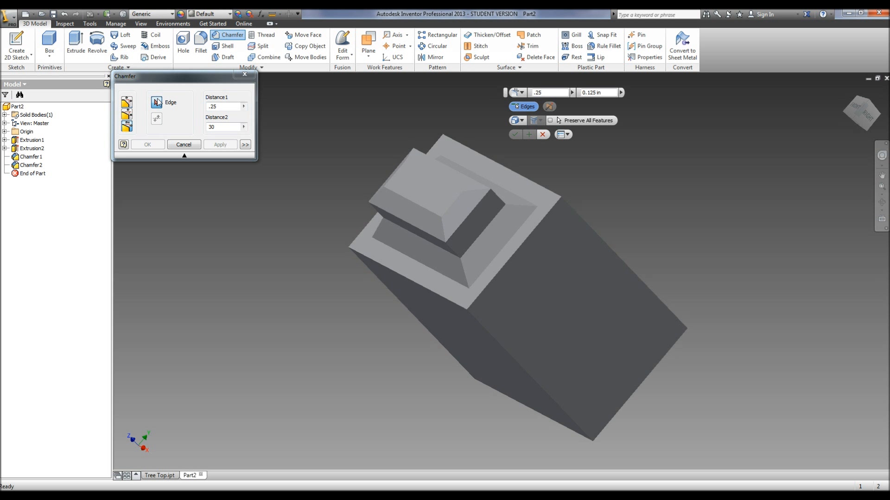
left_click(222, 126)
type(".75")
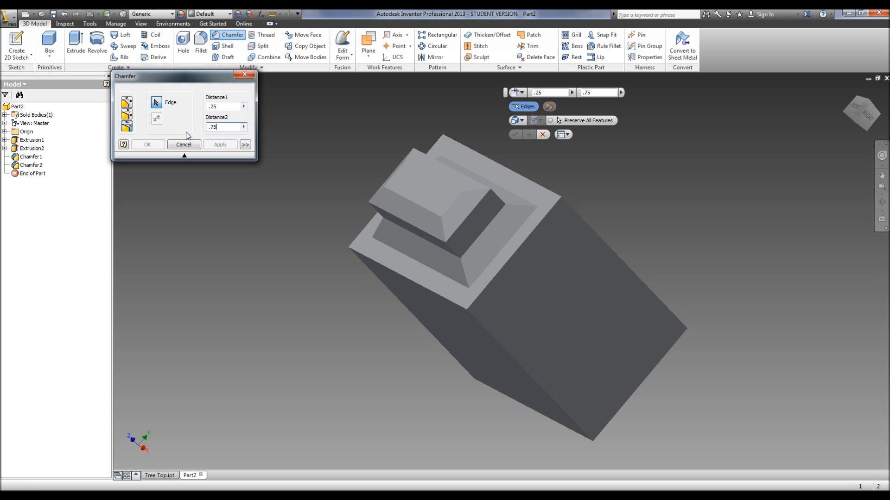
left_click(526, 244)
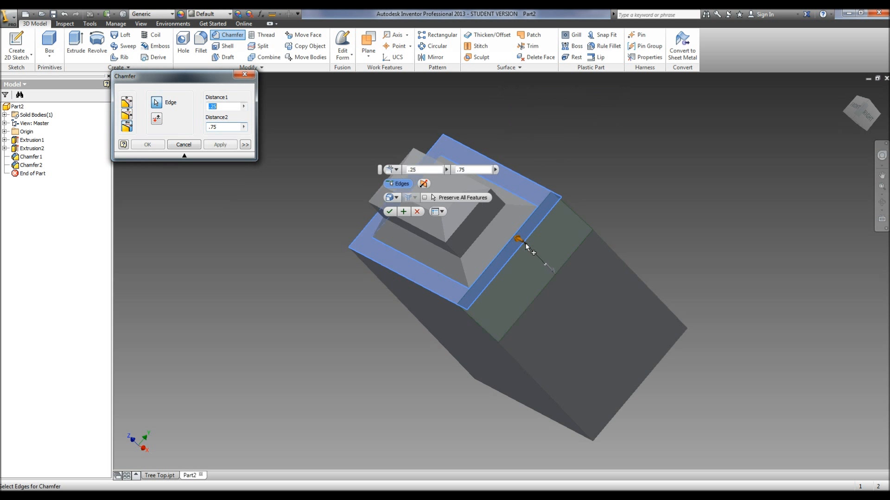
left_click(362, 233)
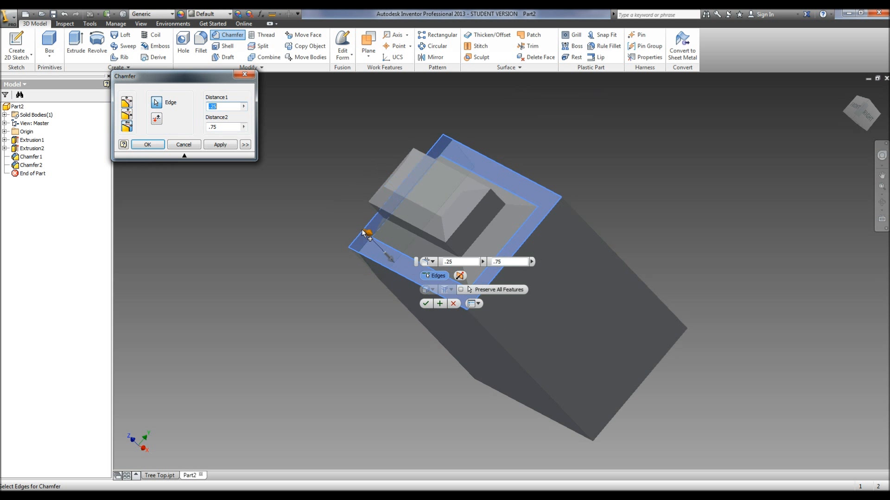
left_click(216, 146)
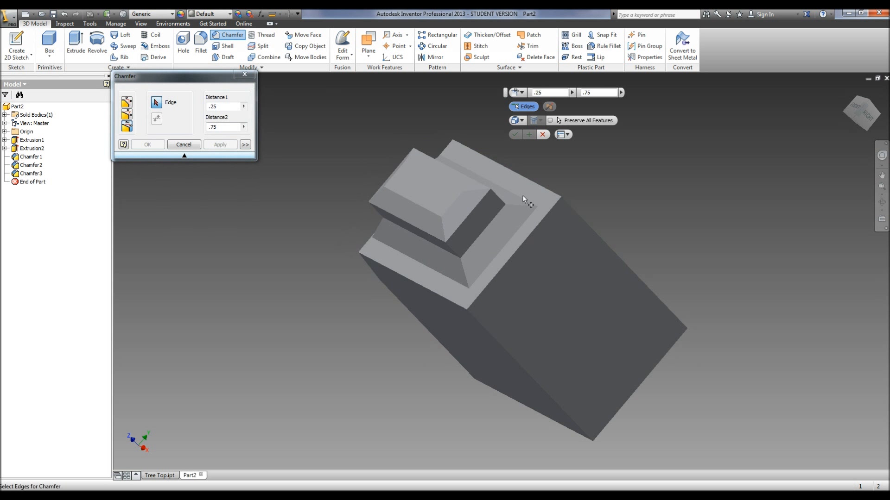
- Chamfer the opposite short outer edge of the block's front face with distances of 0.25 in and 0.75 in, and close the Chamfer command
left_click(881, 204)
mouse_move(547, 260)
left_mouse_down()
mouse_move(565, 228)
mouse_move(533, 250)
left_mouse_up()
left_click(237, 106)
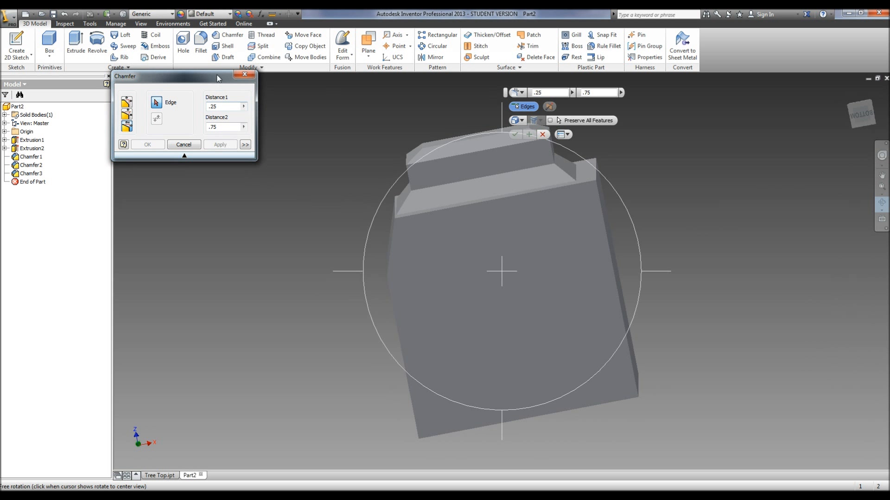
left_click(594, 175)
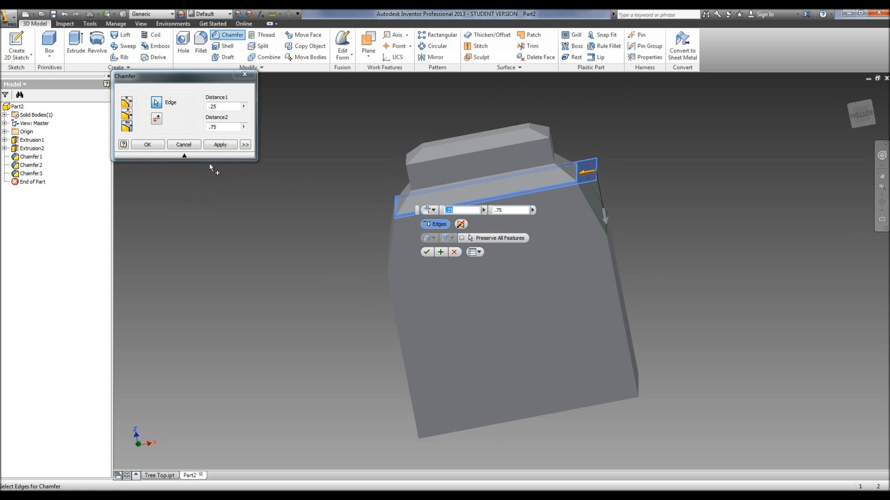
left_click(220, 145)
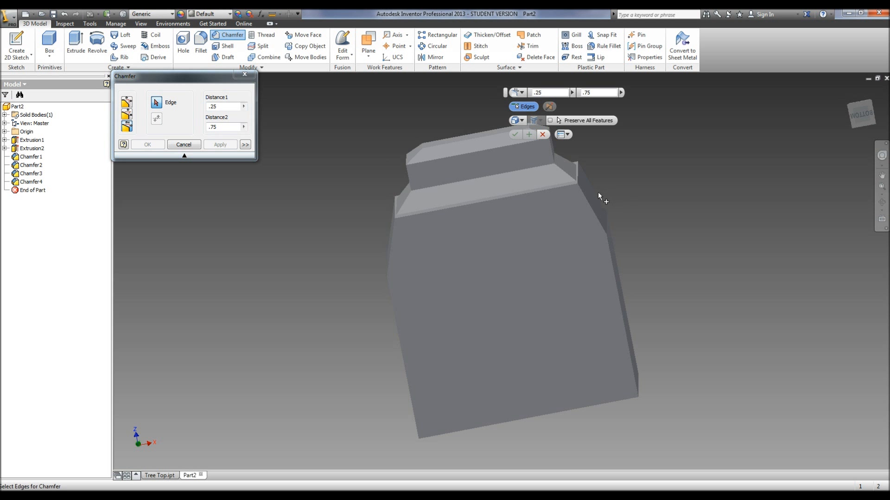
left_click(881, 202)
left_click_drag(584, 220, 235, 302)
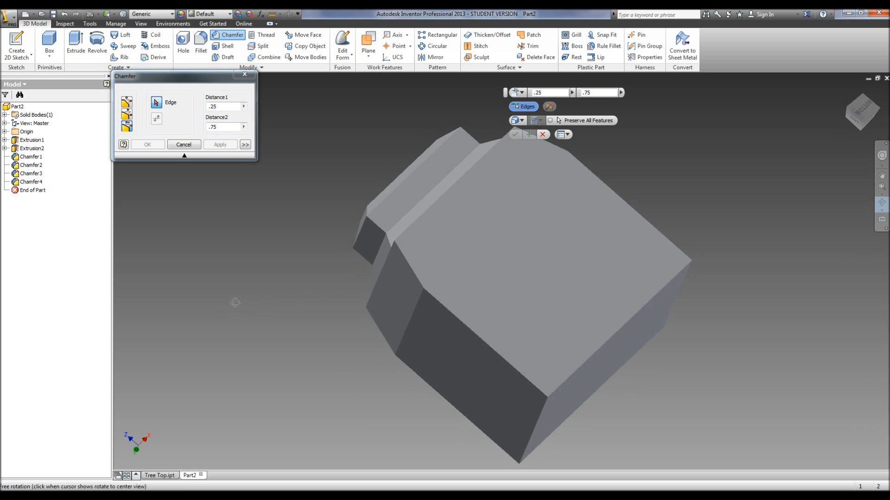
left_click(184, 144)
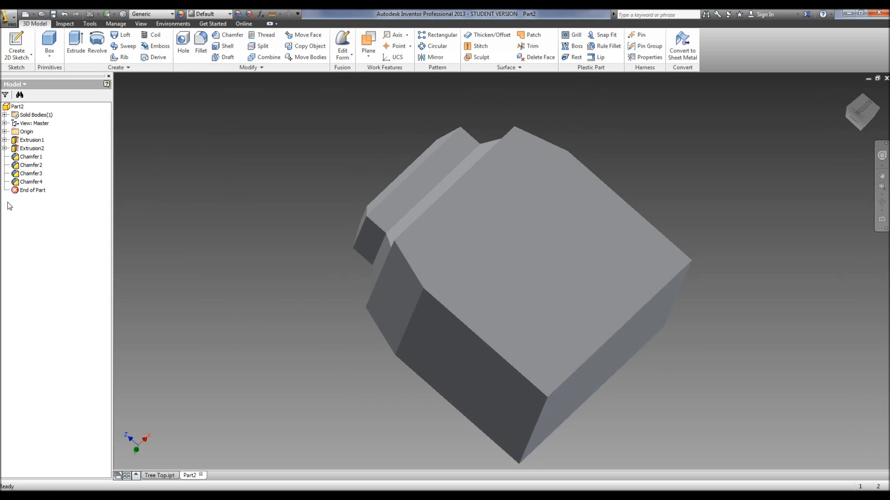
- Delete all four chamfers from the part
left_click(31, 181)
left_click(30, 157, "shift")
right_click(34, 156)
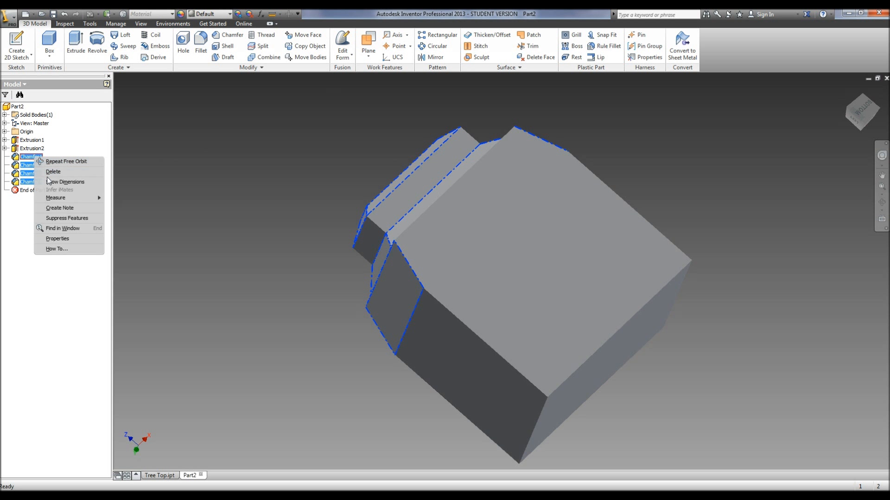
left_click(52, 171)
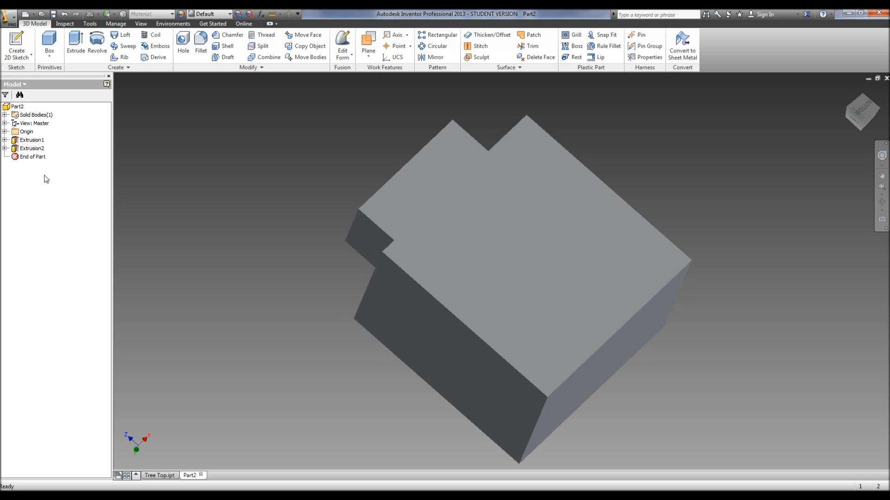
- Edit the boss extrusion to cut 0.75 in into the block, forming a rectangular pocket
double_click(32, 149)
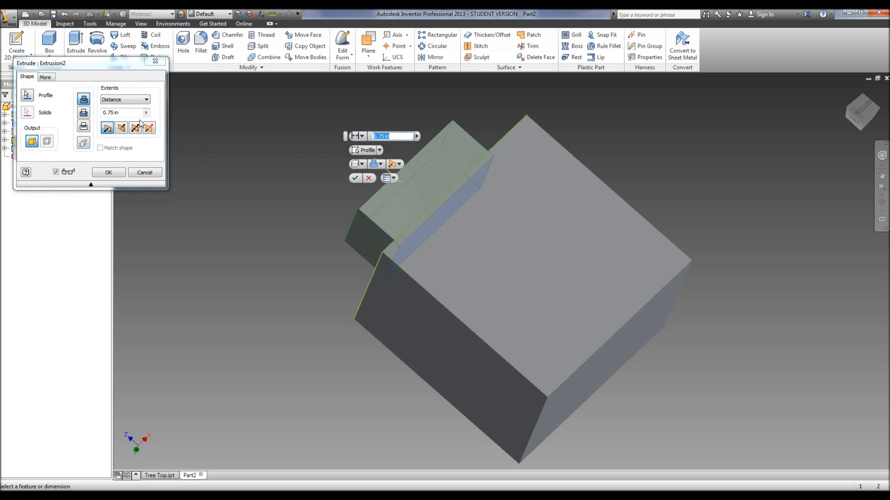
left_click(122, 128)
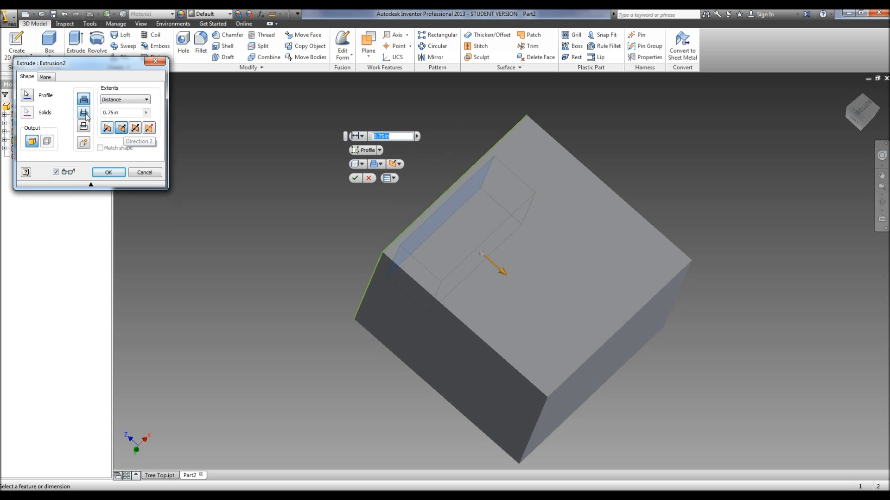
left_click(101, 169)
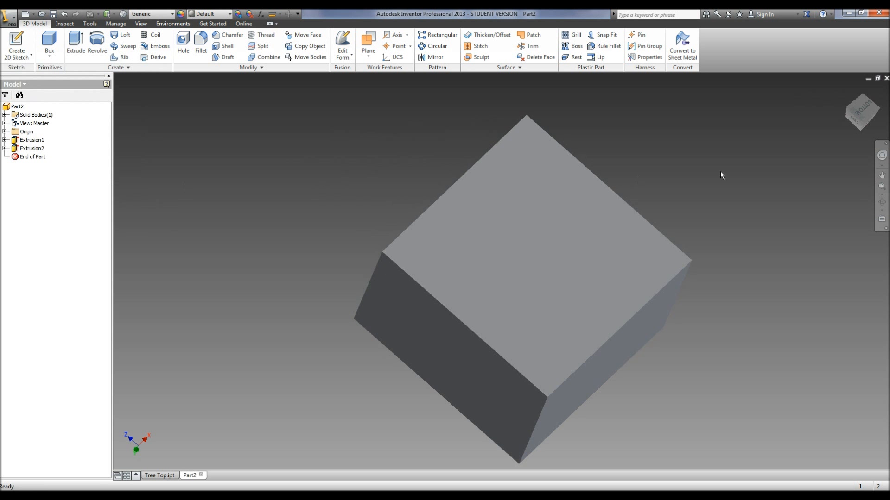
- Fillet the four edges around the pocket's floor with a constant 0.125 in radius
left_click(881, 203)
left_click_drag(613, 267, 677, 312)
left_click(205, 37)
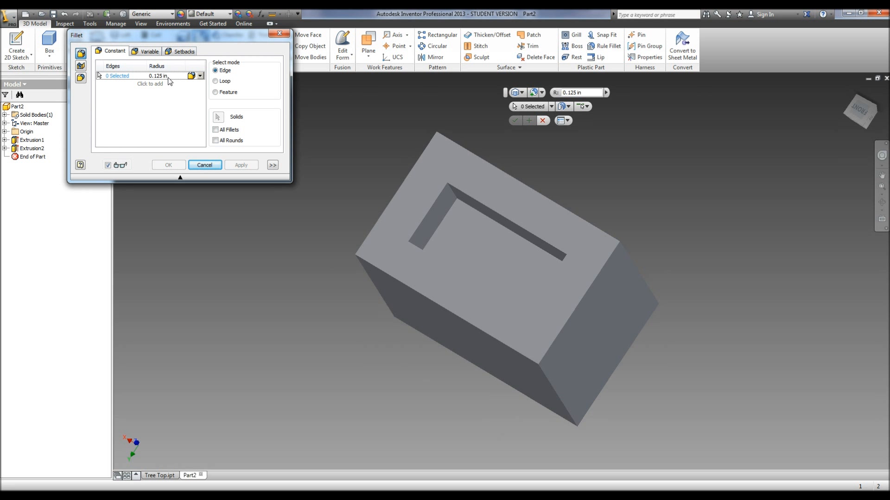
left_click(454, 203)
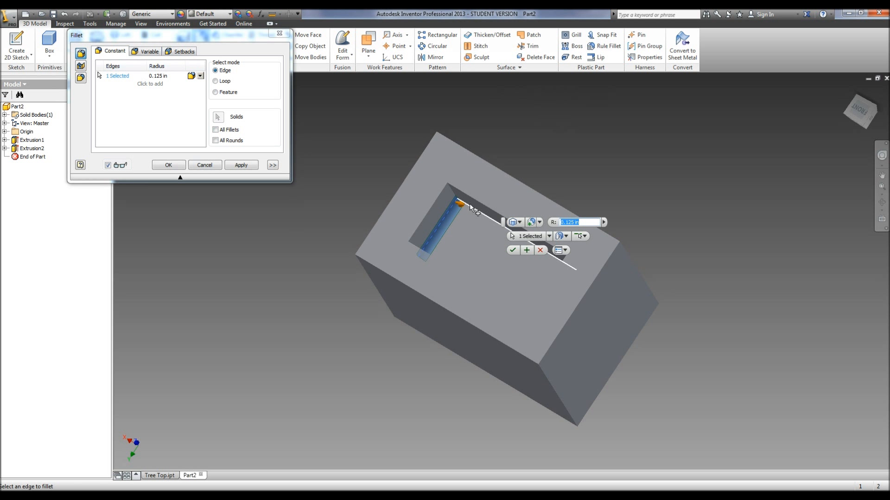
left_click(469, 204)
left_click(559, 297)
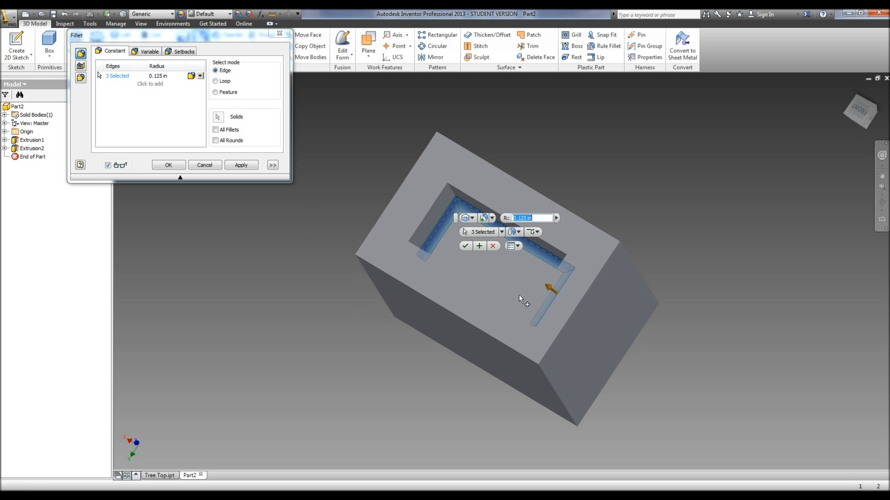
left_click(494, 302)
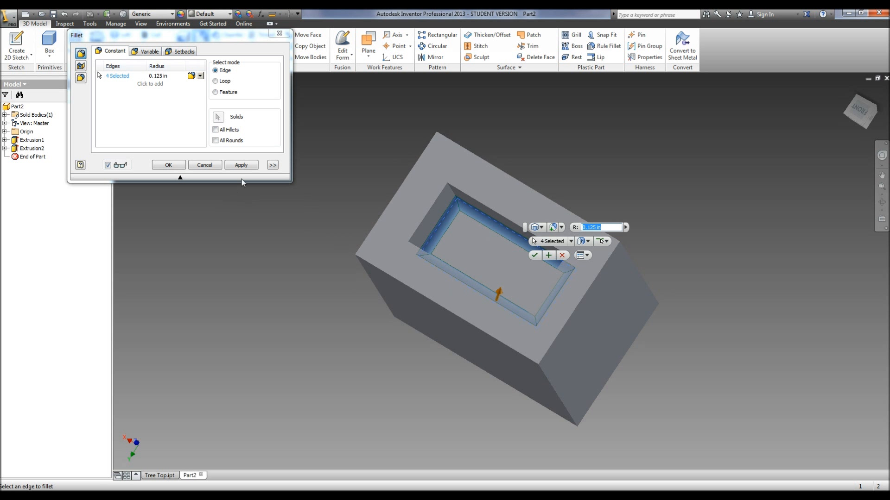
left_click(240, 165)
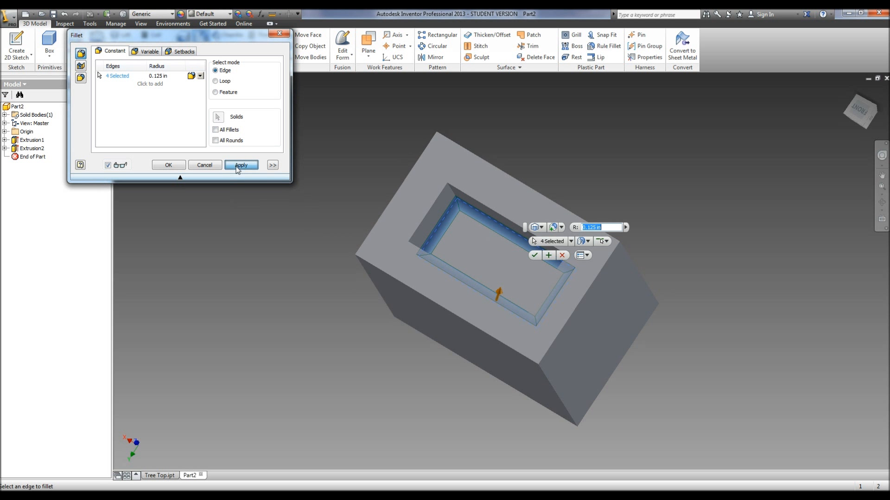
- Round the pocket's four inside corner edges, running from floor to opening, with a constant 0.125 in fillet
left_click(880, 204)
left_click_drag(519, 297, 522, 233)
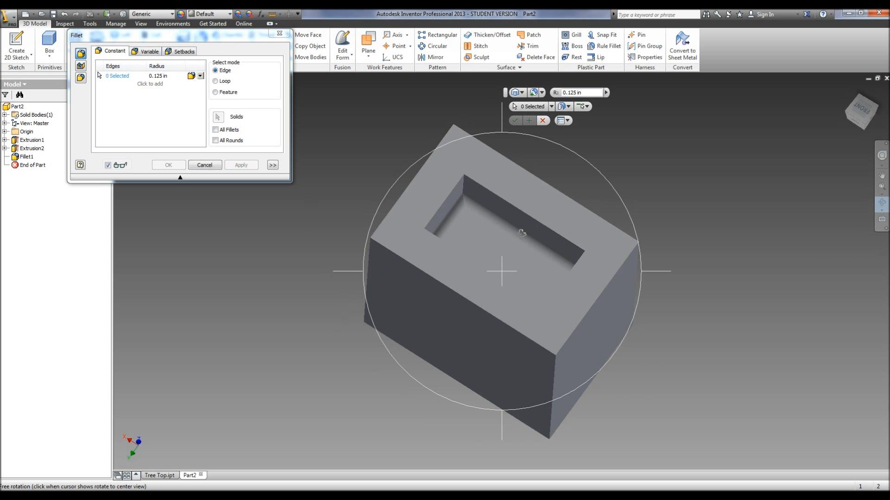
left_click(239, 41)
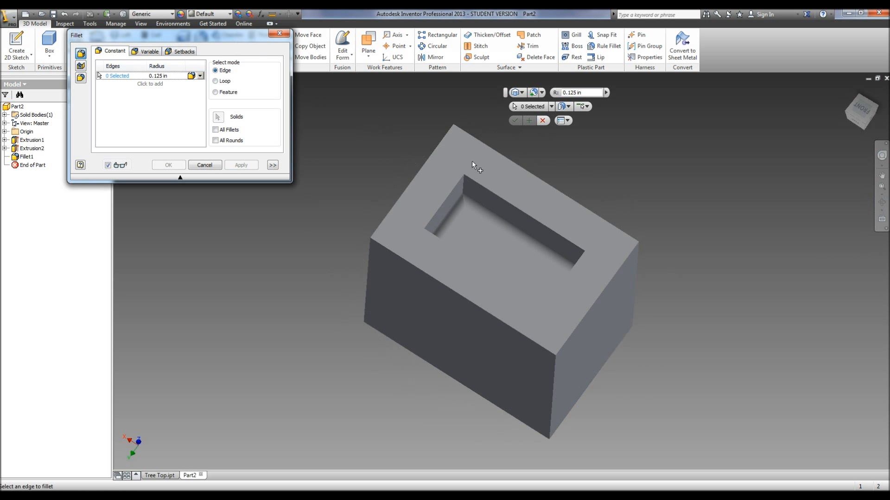
left_click(463, 188)
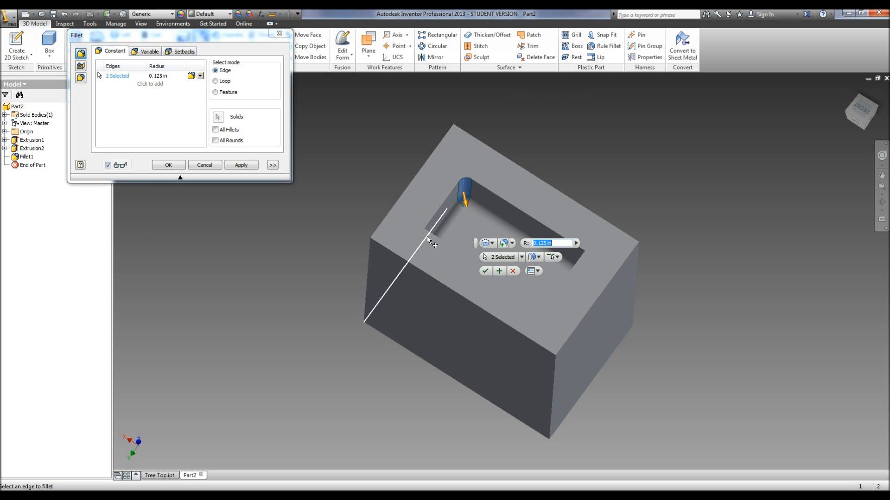
left_click(427, 235)
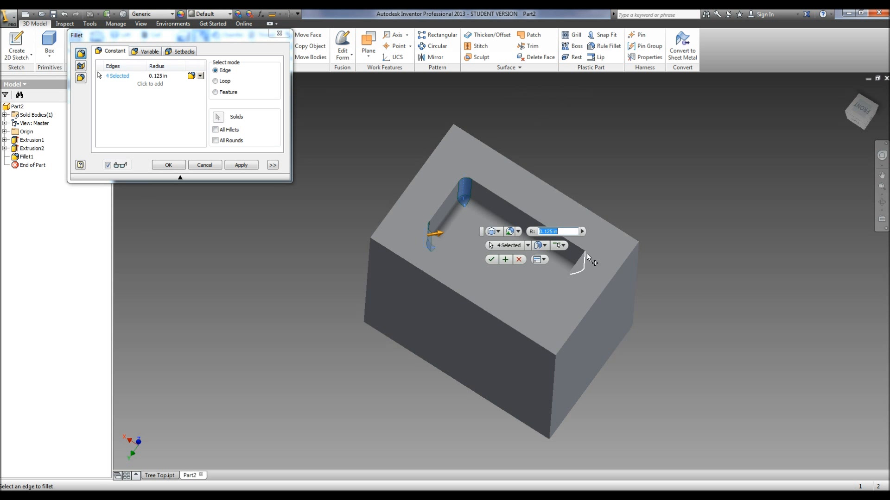
left_click(586, 254)
left_click(546, 312)
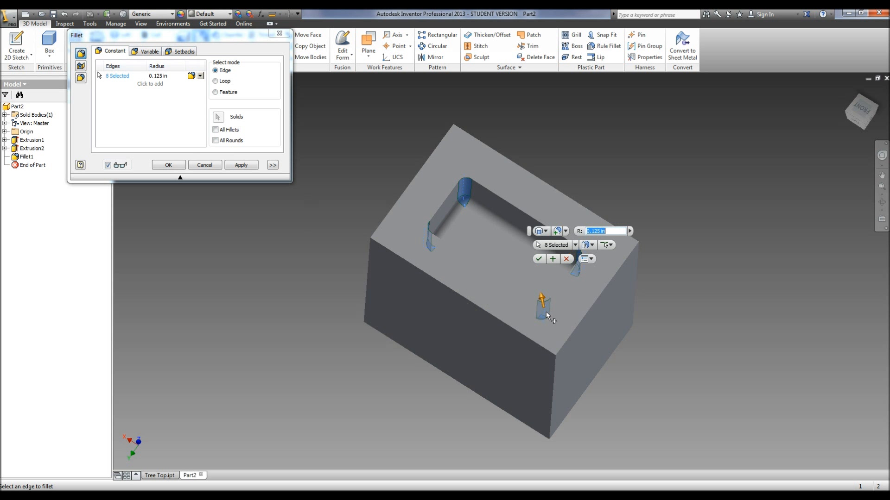
left_click(253, 164)
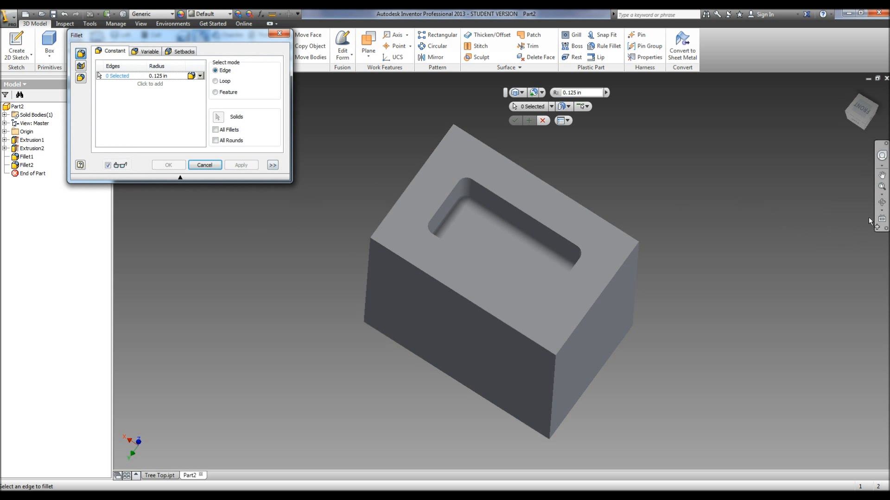
- Apply a face fillet of 0.289 in radius between the block's front face and the pocket's walls
left_click(888, 205)
left_click_drag(606, 244, 616, 202)
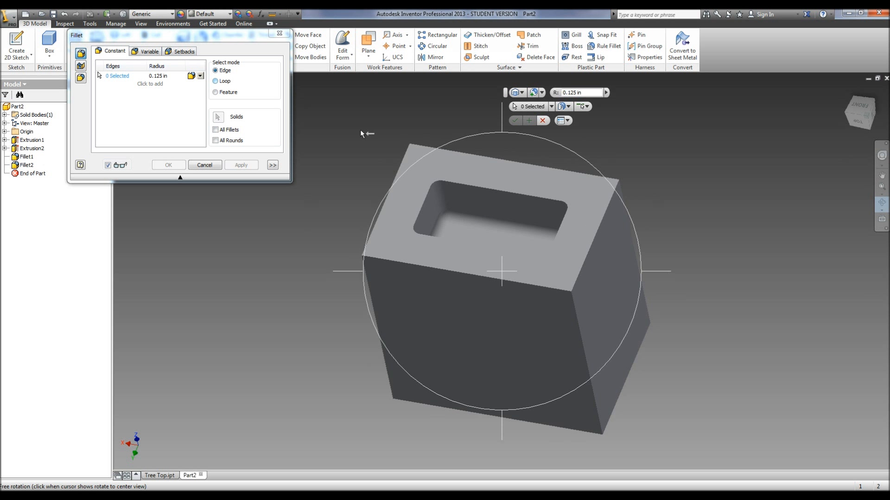
left_click(129, 74)
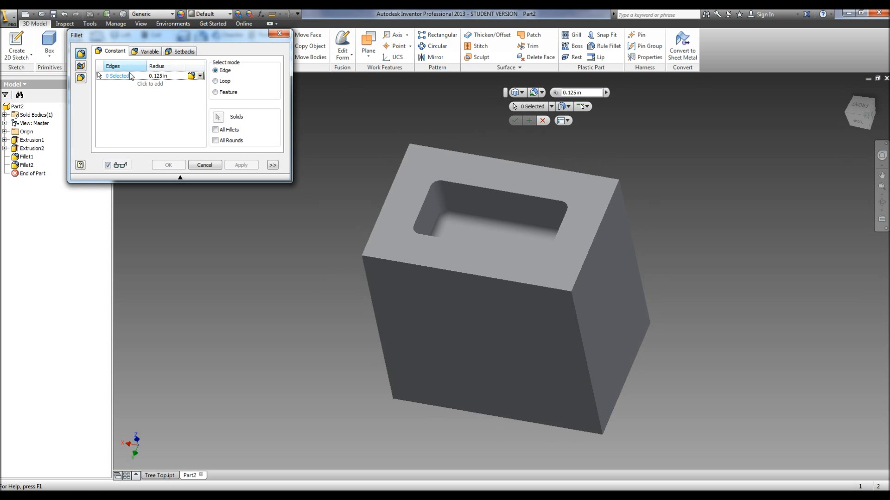
left_click(81, 67)
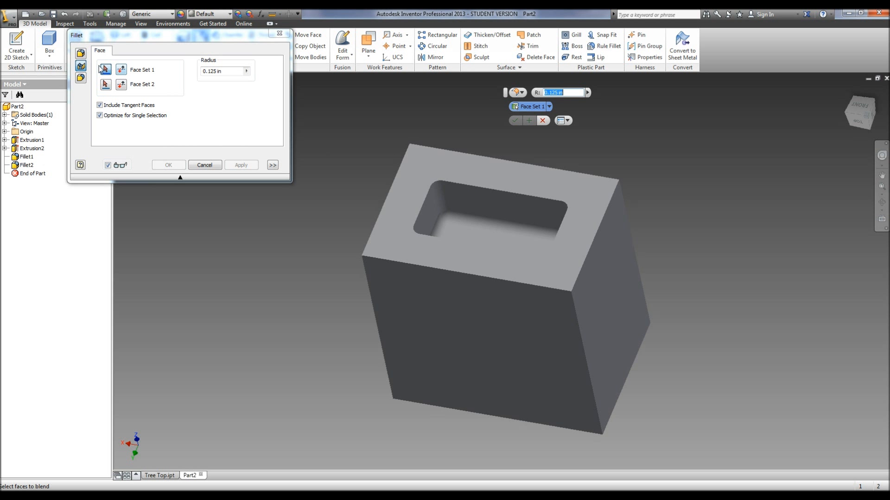
left_click(475, 172)
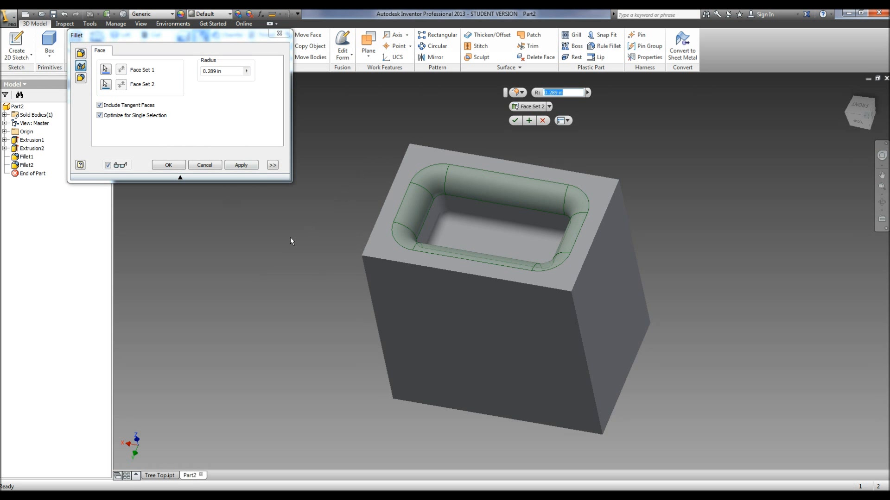
left_click(233, 167)
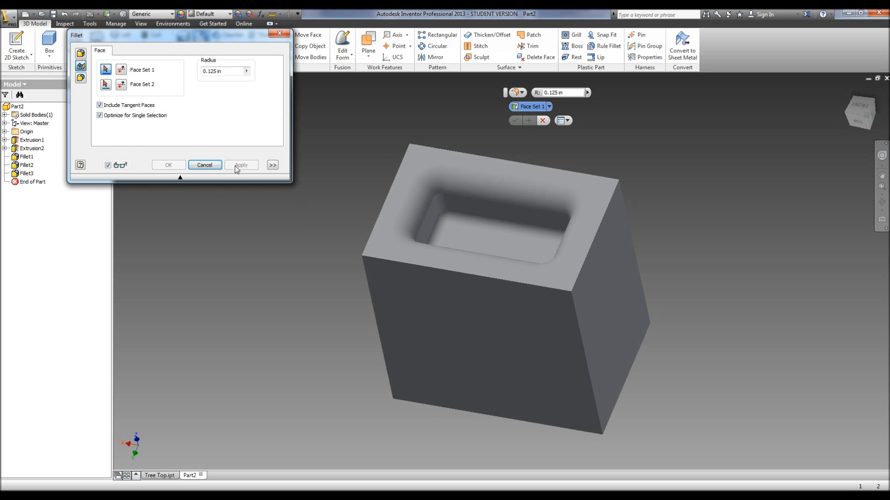
- Apply a full round fillet using a long block side as side set 1, its opposite face as center set, and the adjoining side as side set 2
left_click(81, 78)
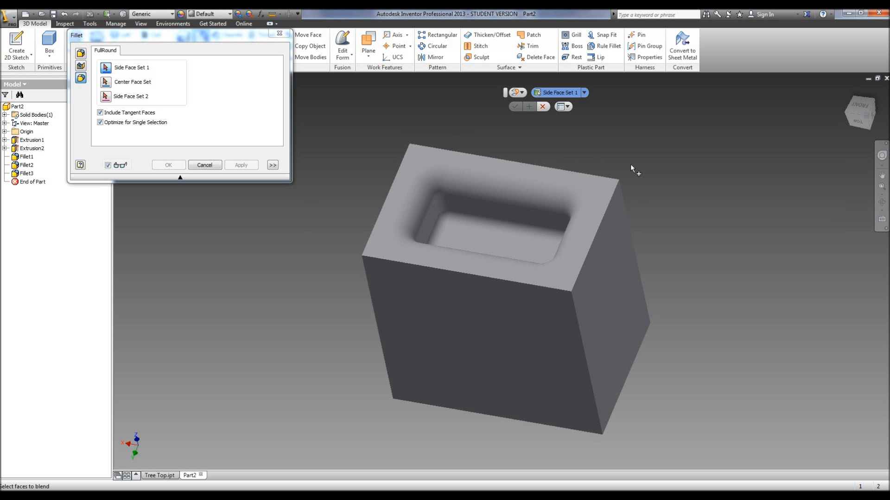
left_click(881, 207)
left_click_drag(582, 223, 417, 176)
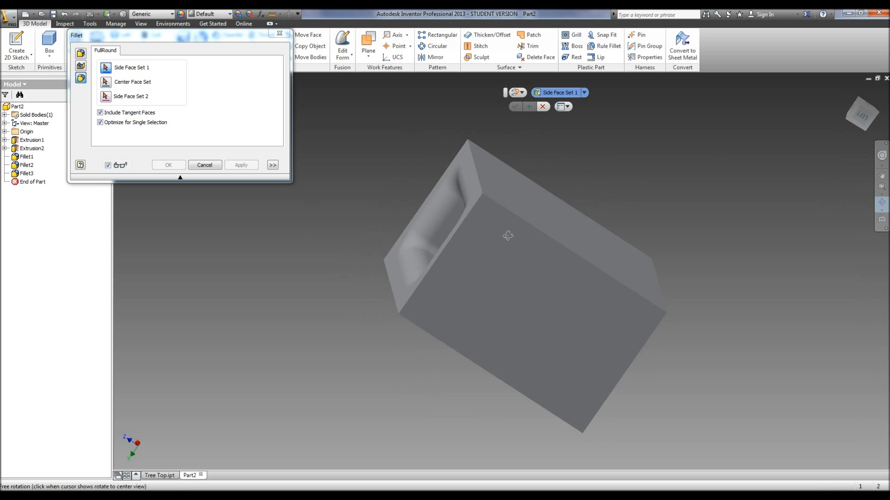
key("Escape")
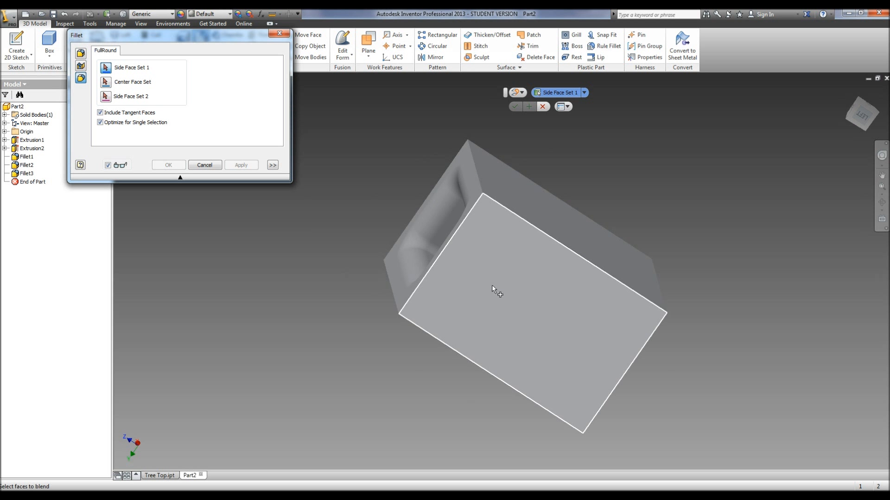
left_click(491, 285)
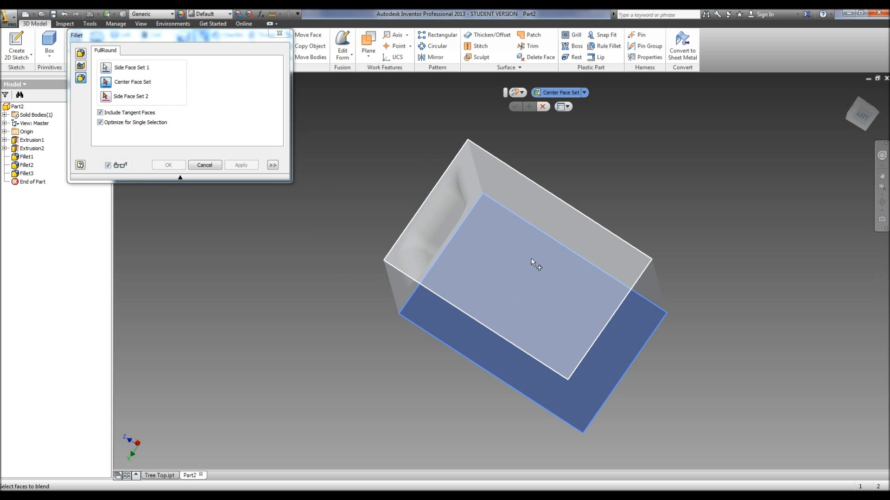
left_click(498, 278)
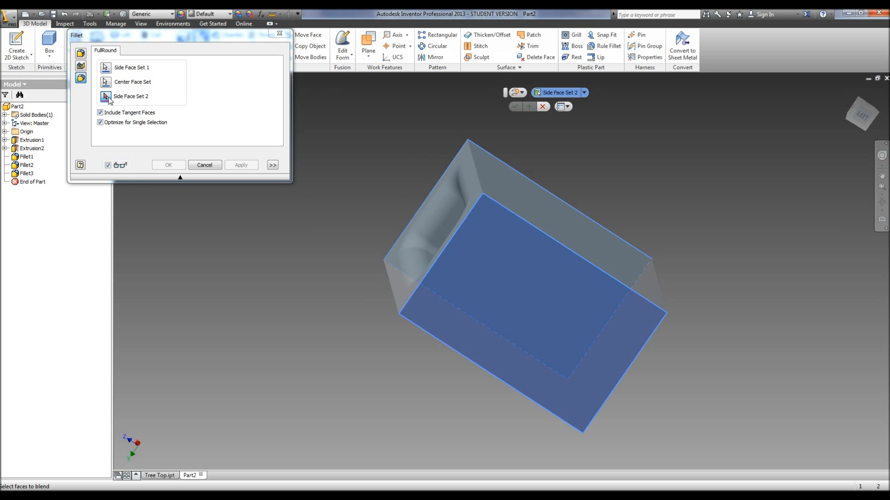
left_click(529, 196)
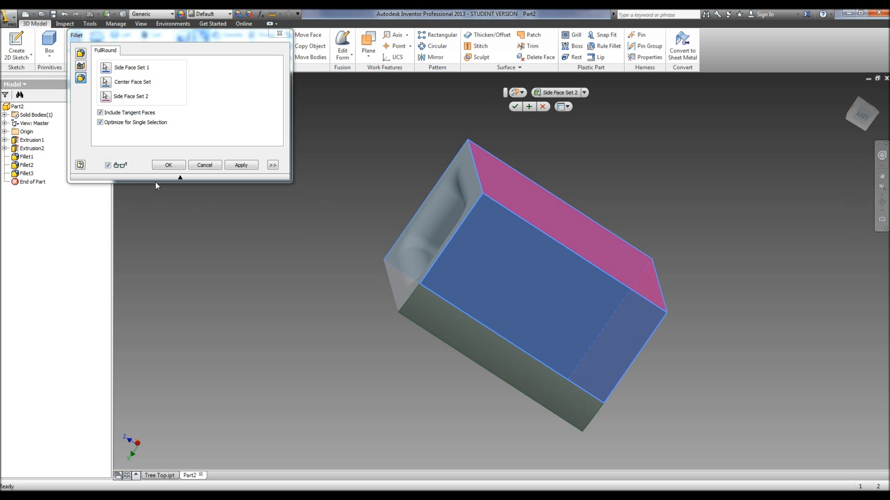
left_click(235, 167)
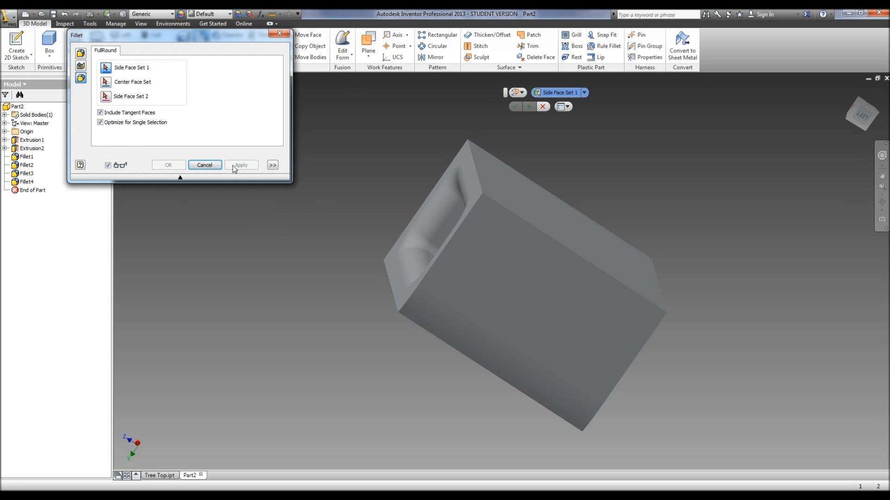
left_click(882, 202)
left_click_drag(622, 208, 699, 262)
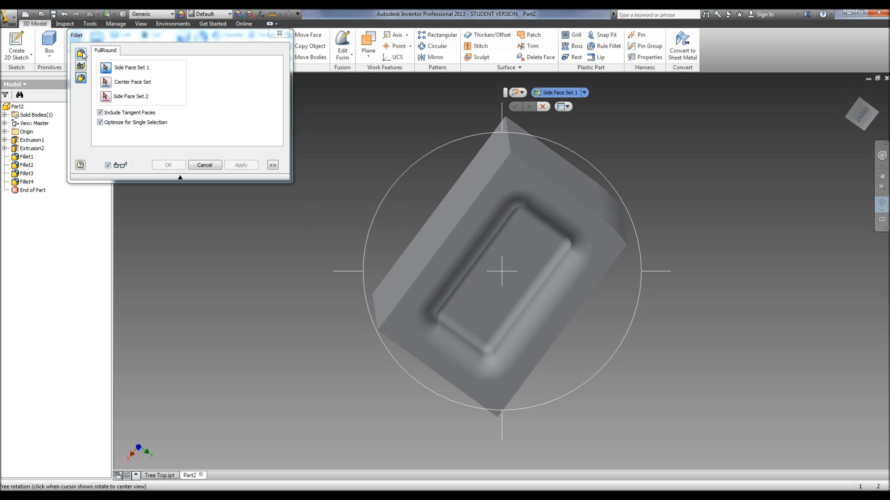
- Review the edge fillet's variable, setback and constant radius options, and close the Fillet command without adding another fillet
left_click(83, 55)
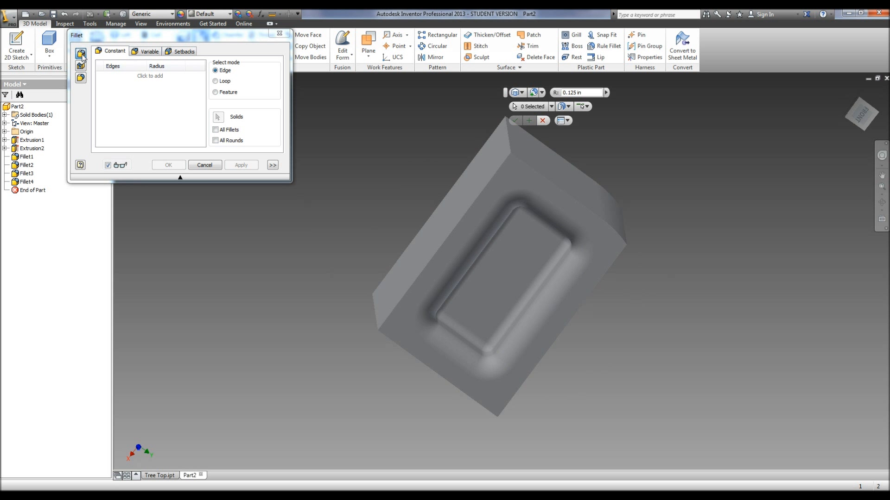
left_click(151, 51)
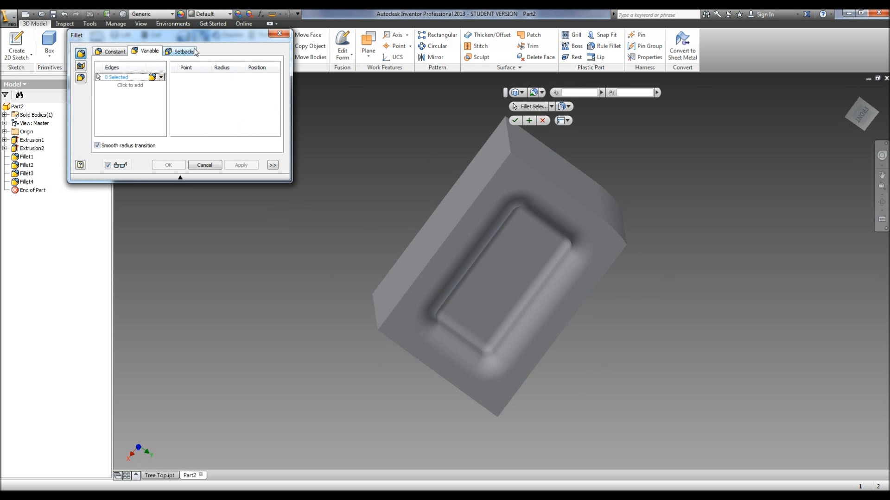
left_click(183, 52)
left_click(147, 51)
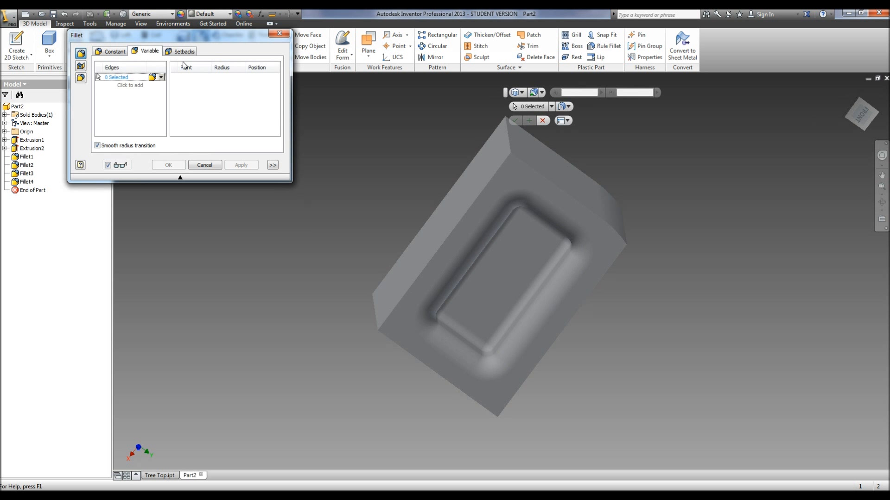
left_click(115, 52)
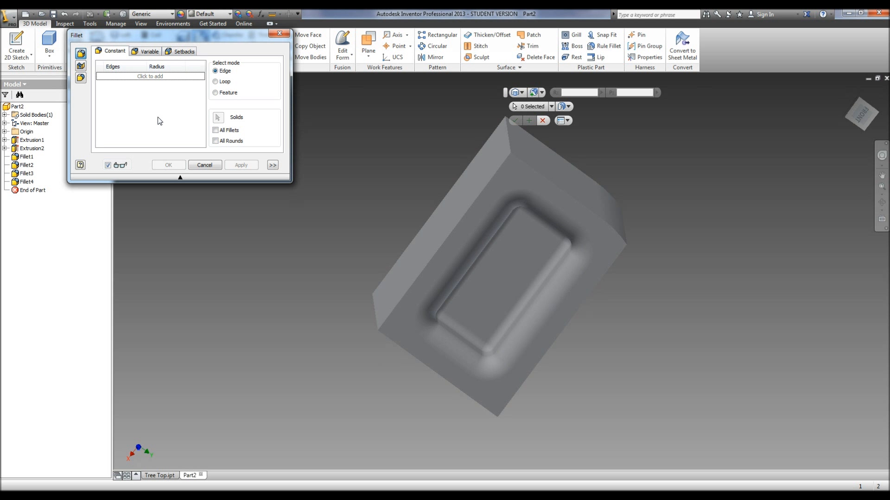
left_click(281, 35)
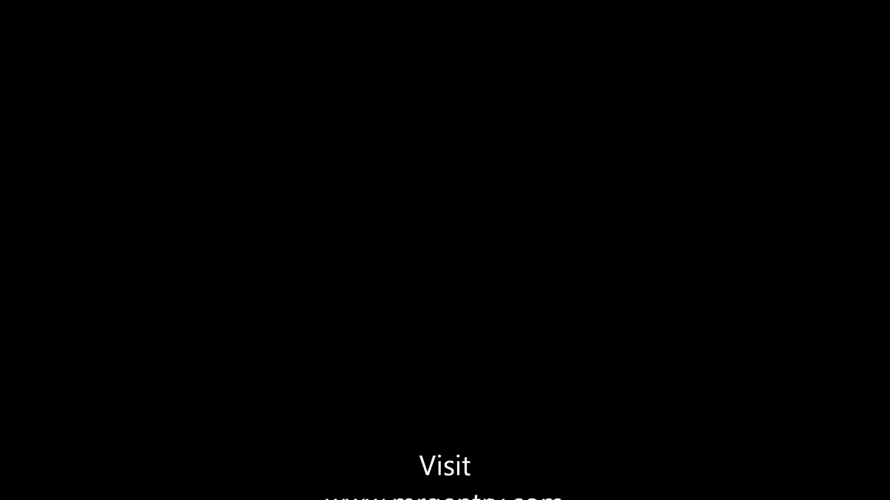